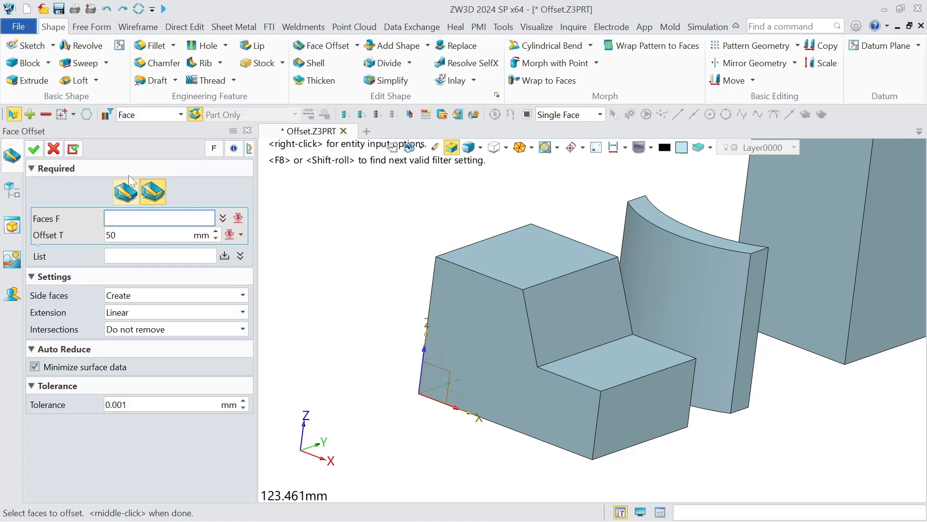
Offset the stepped block's front face by 20 mm using the constant Face Offset type
{"action": "left_click", "coordinate": [118, 193]}
{"action": "left_click", "coordinate": [151, 193]}
{"action": "left_click", "coordinate": [128, 195]}
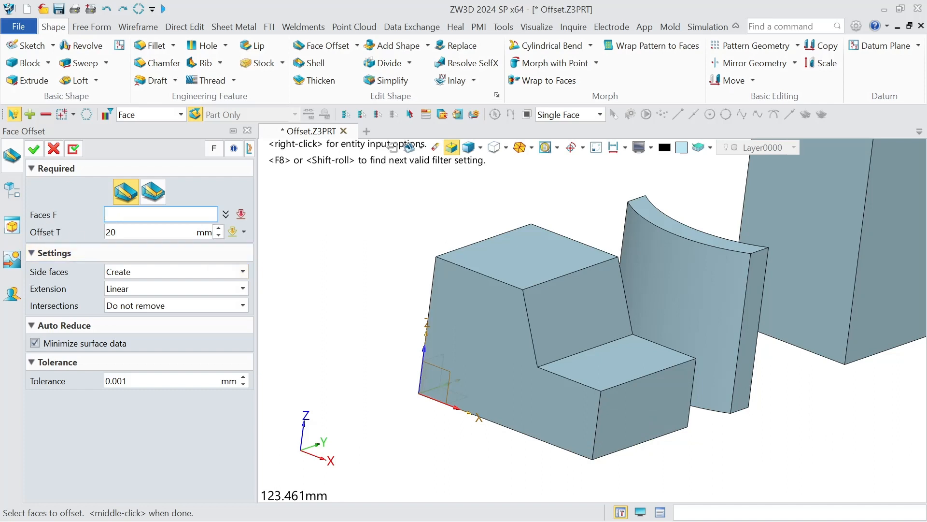
{"action": "left_click", "coordinate": [118, 233]}
{"action": "key", "text": "Return"}
{"action": "left_click", "coordinate": [478, 358]}
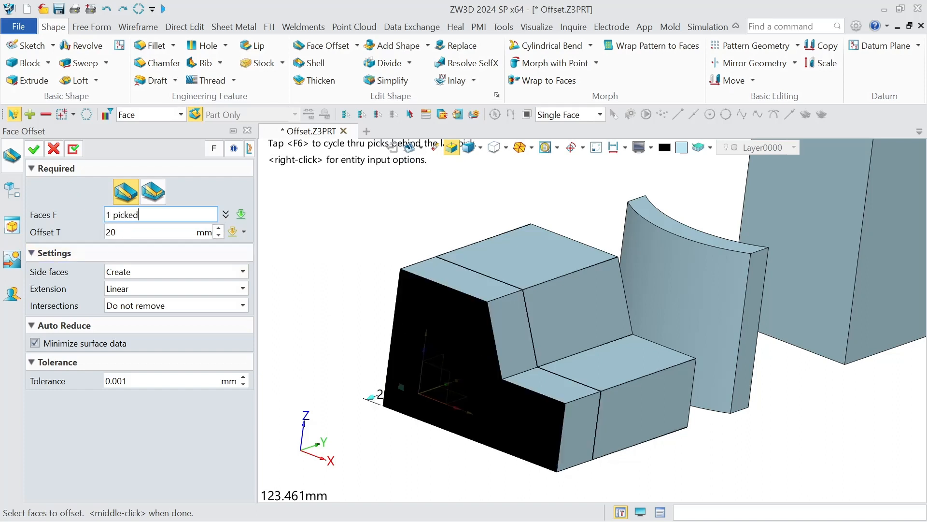
{"action": "left_click", "coordinate": [32, 149]}
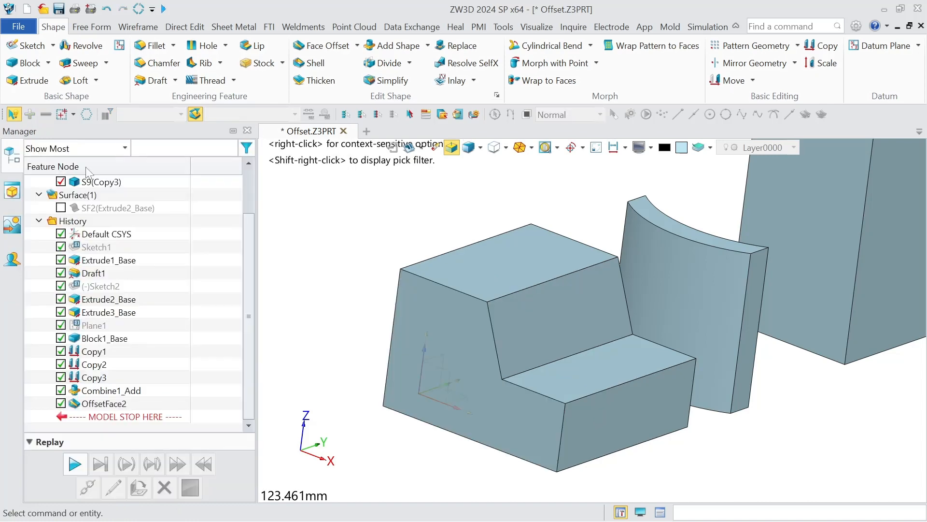
Start a variable Face Offset and add the stepped block's front face to the list with a 10 mm offset
{"action": "middle_click", "coordinate": [316, 234]}
{"action": "left_click", "coordinate": [160, 190]}
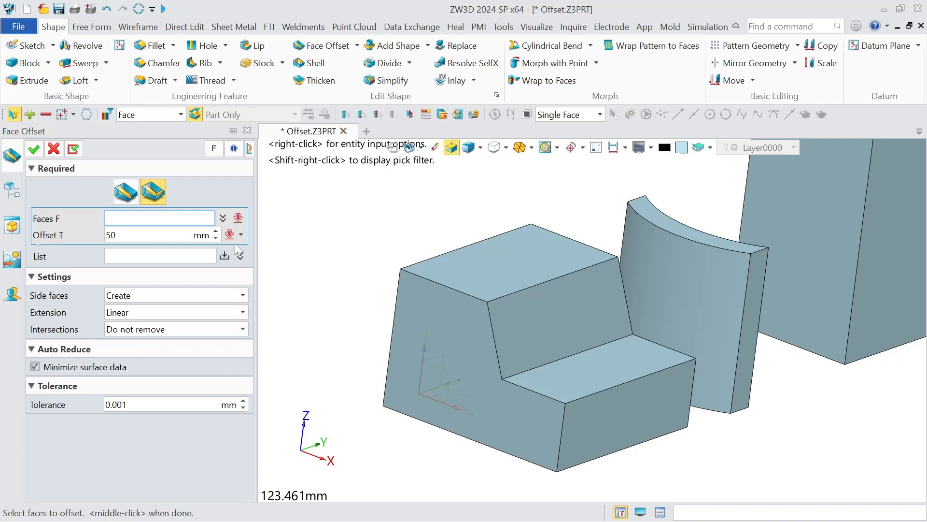
{"action": "left_click", "coordinate": [433, 325]}
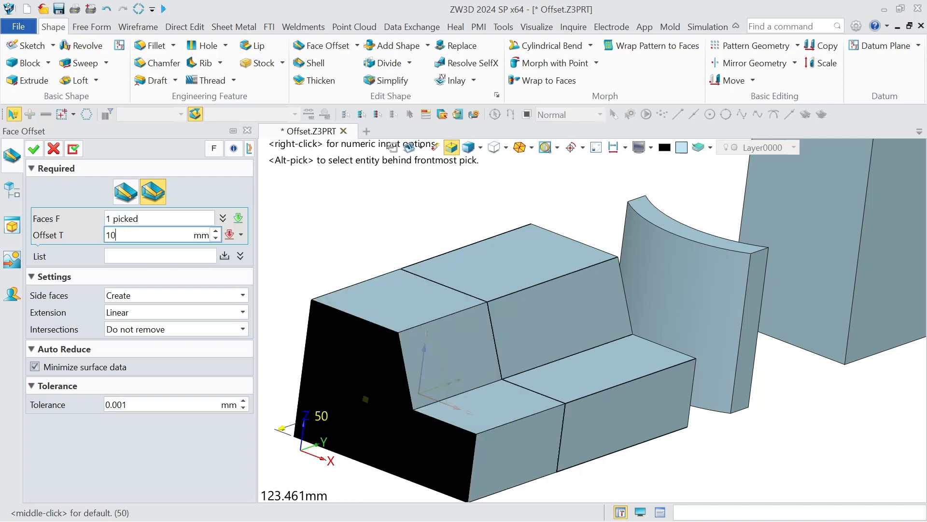
{"action": "left_click", "coordinate": [225, 255]}
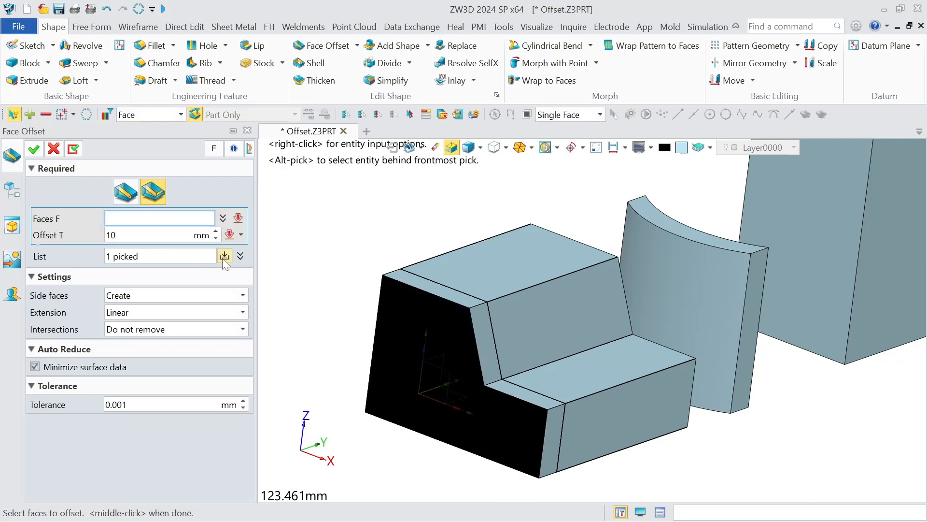
Add the stepped block's upper top face to the list with a 30 mm offset and finish the variable offset
{"action": "left_click", "coordinate": [494, 265]}
{"action": "middle_click", "coordinate": [494, 265]}
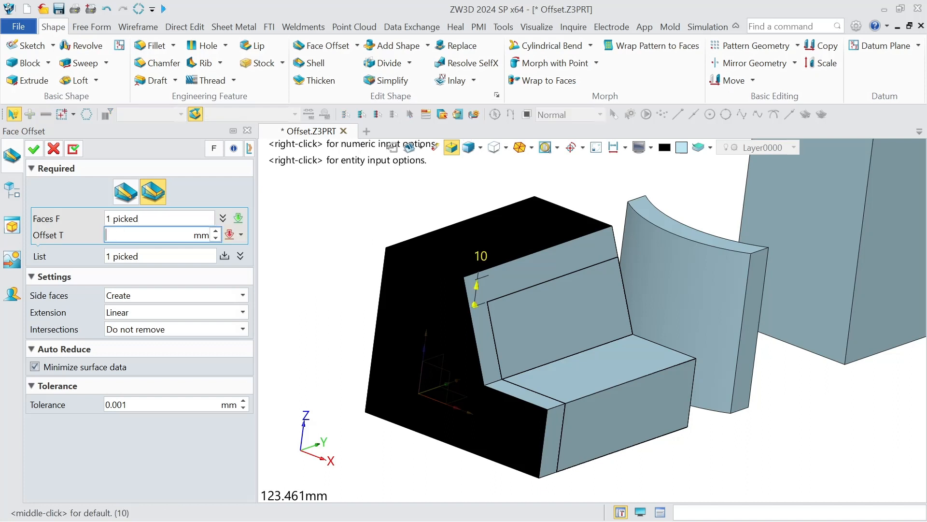
{"action": "left_click", "coordinate": [219, 257]}
{"action": "middle_click", "coordinate": [590, 248]}
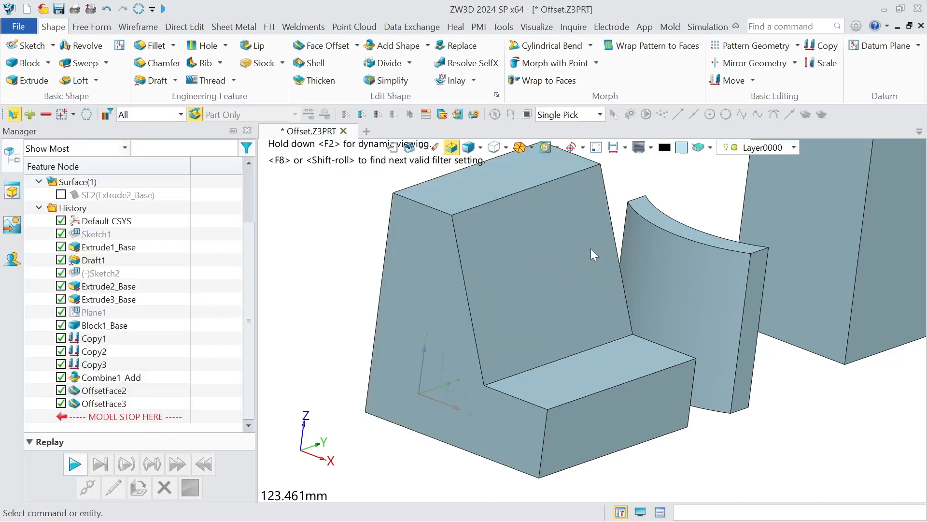
Offset the curved plate's narrow end face by 30 mm with side faces set to Create and Linear extension
{"action": "middle_click_drag", "start_coordinate": [733, 387], "coordinate": [592, 408]}
{"action": "middle_click", "coordinate": [736, 438]}
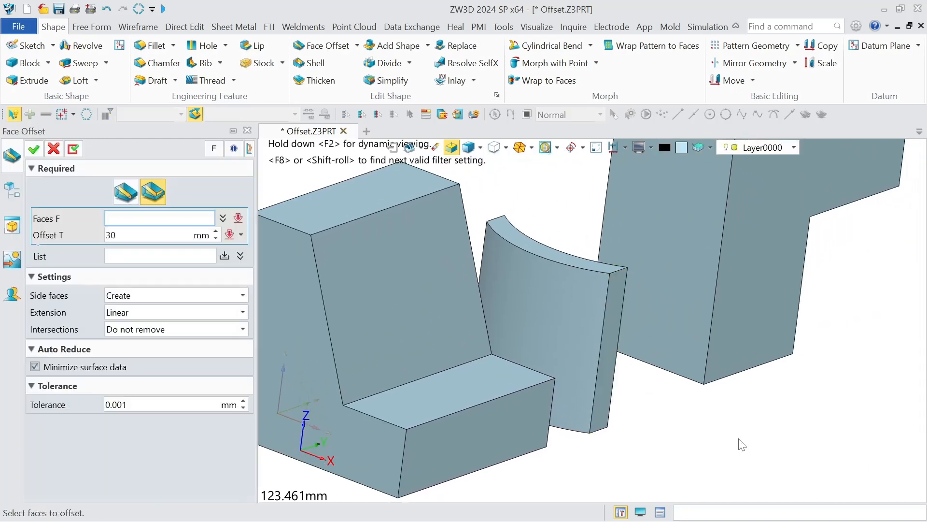
{"action": "right_click_drag", "start_coordinate": [738, 439], "coordinate": [706, 426]}
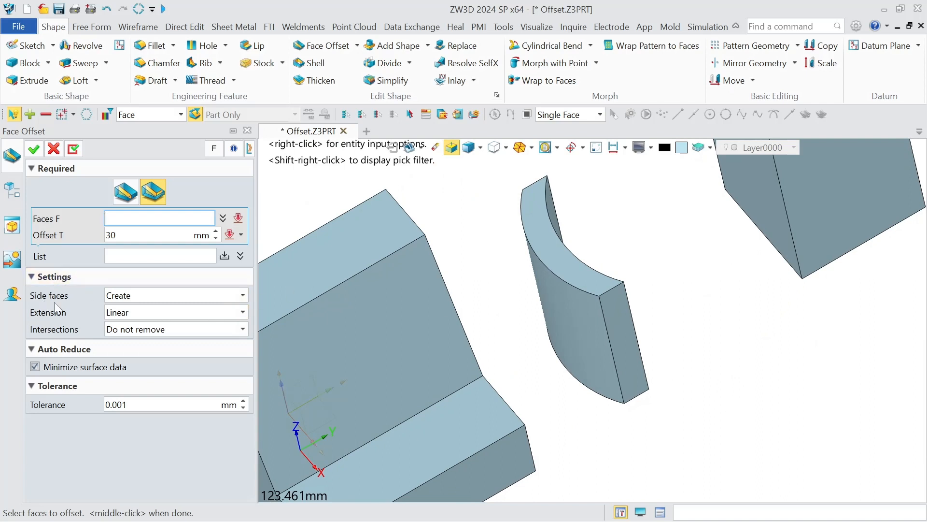
{"action": "left_click", "coordinate": [616, 339]}
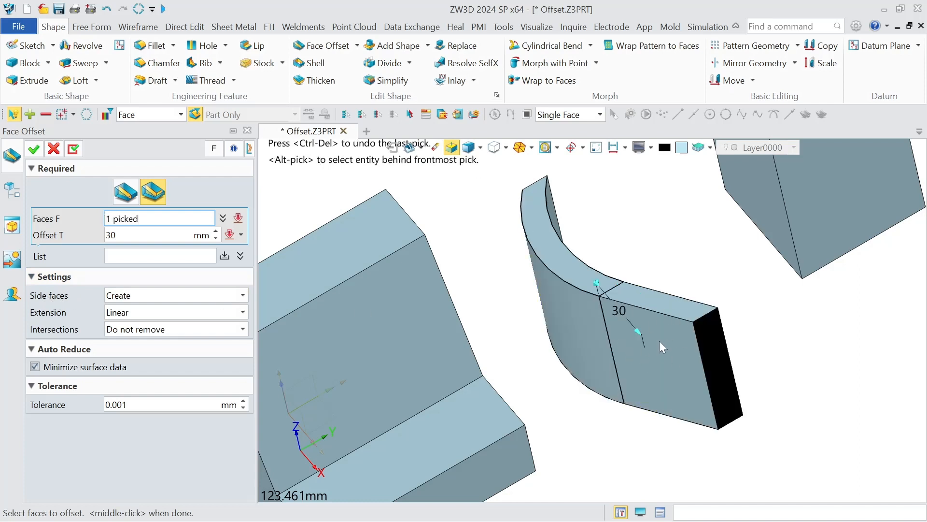
{"action": "left_click", "coordinate": [34, 148]}
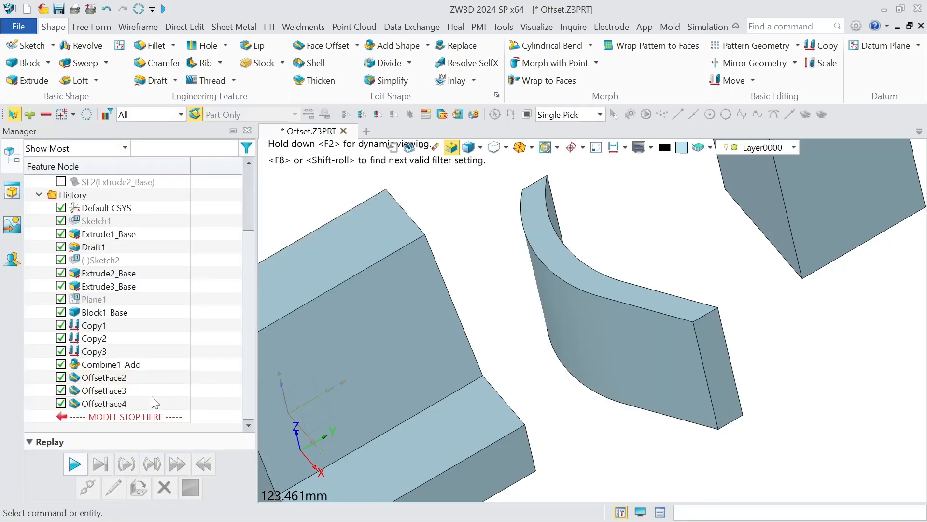
Edit the curved plate's end-face offset and set its side faces to Do not create
{"action": "double_click", "coordinate": [113, 403]}
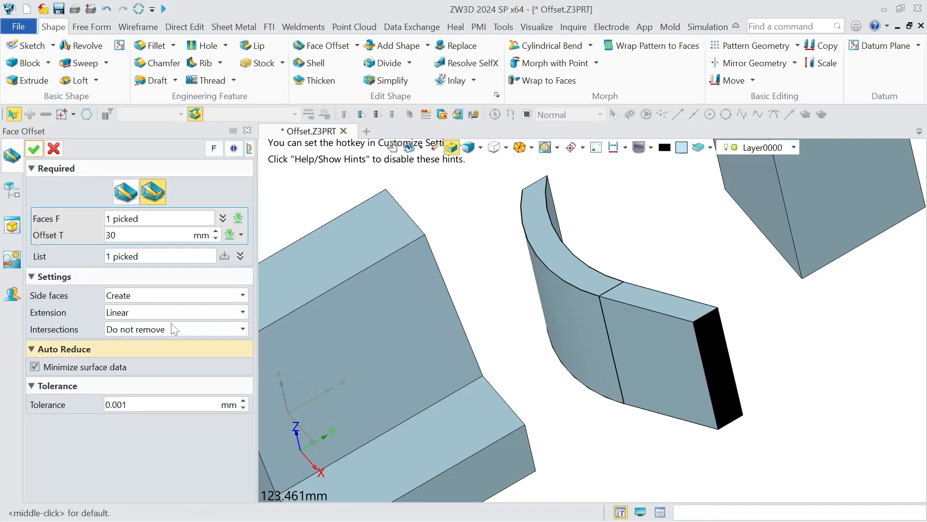
{"action": "left_click", "coordinate": [184, 295]}
{"action": "left_click", "coordinate": [181, 308]}
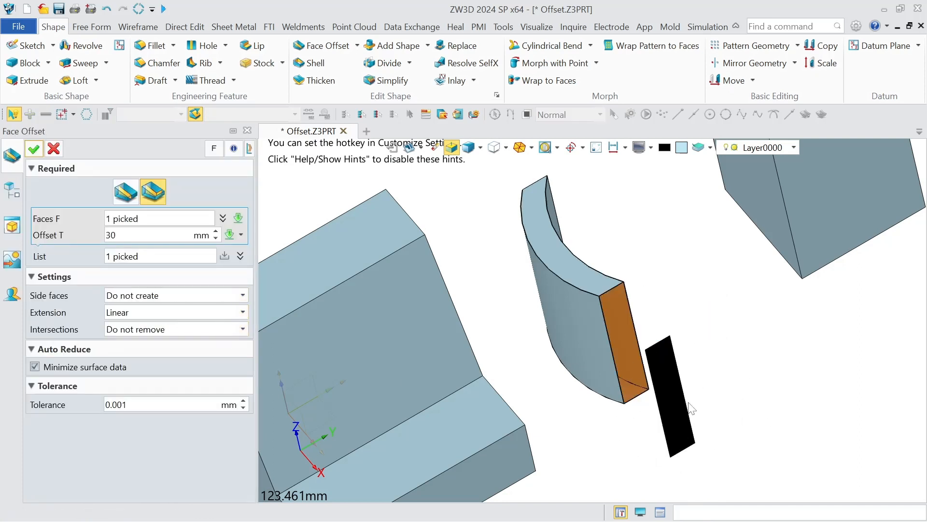
{"action": "middle_click_drag", "start_coordinate": [658, 424], "coordinate": [643, 382]}
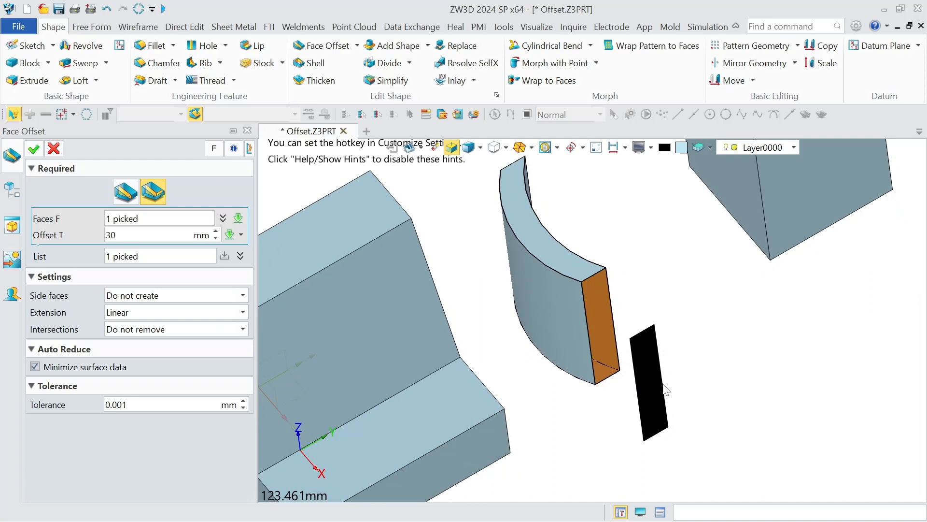
Set the side faces of the curved plate's end-face offset to Force and apply the edit
{"action": "left_click", "coordinate": [214, 296]}
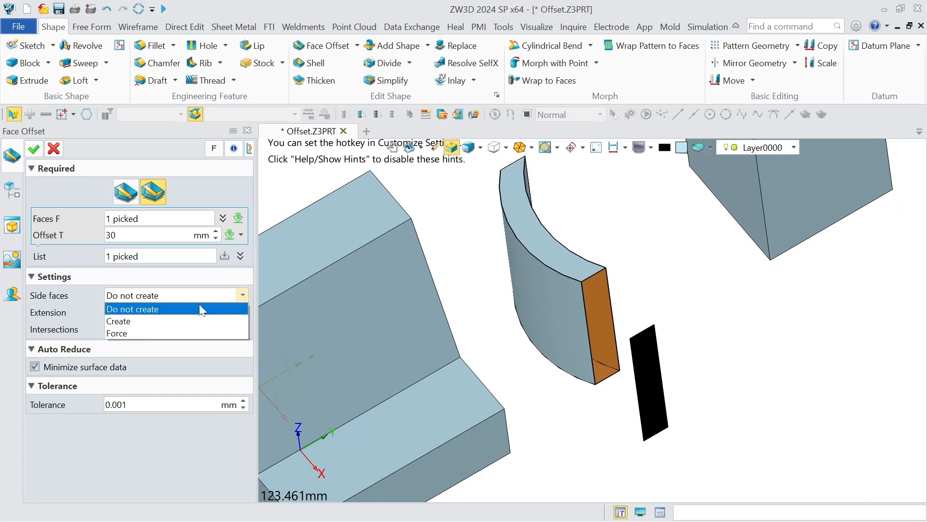
{"action": "left_click", "coordinate": [186, 329]}
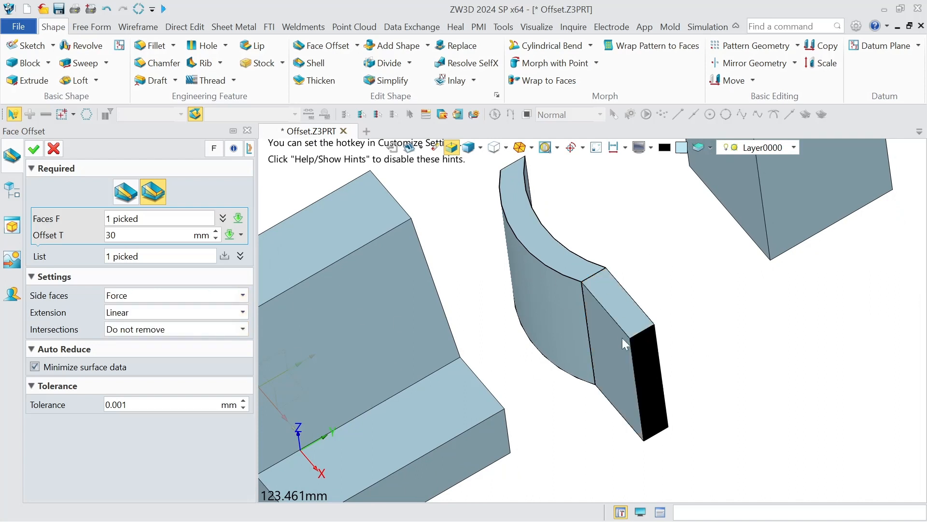
{"action": "middle_click_drag", "start_coordinate": [622, 338], "coordinate": [644, 351]}
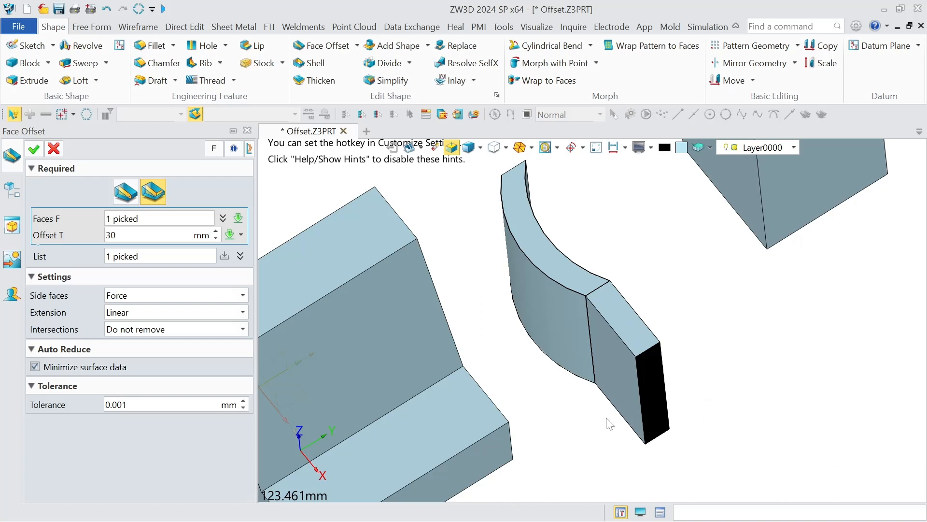
{"action": "left_click", "coordinate": [37, 154]}
{"action": "right_click_drag", "start_coordinate": [588, 327], "coordinate": [601, 326]}
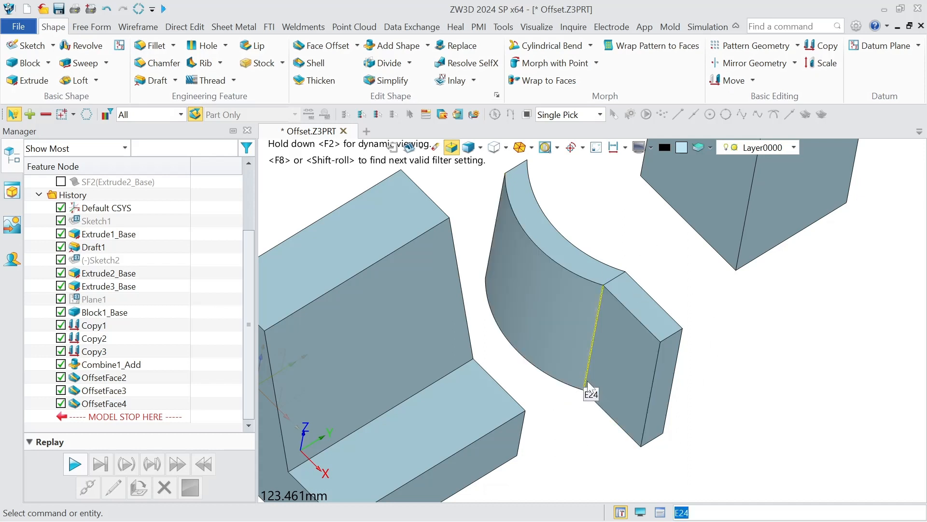
Reopen the curved plate's end-face offset for editing and set its side faces to Create
{"action": "double_click", "coordinate": [104, 403]}
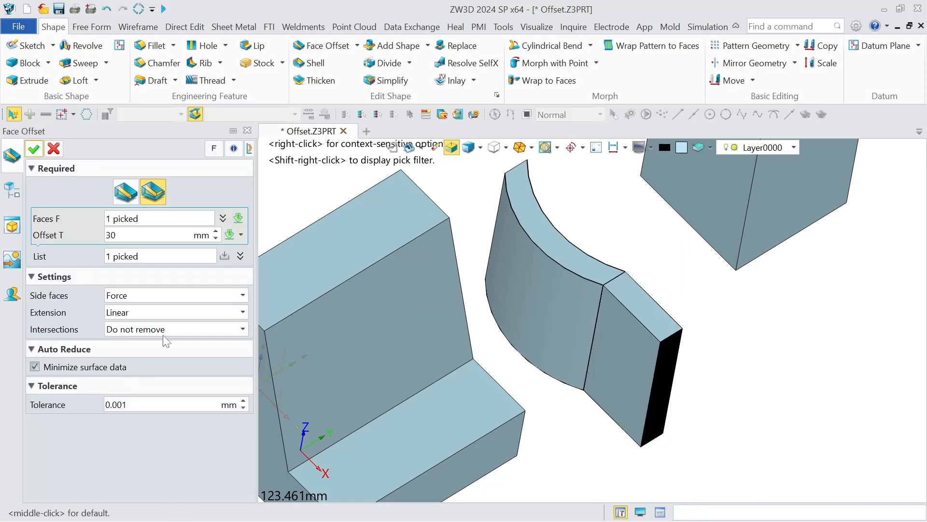
{"action": "left_click", "coordinate": [165, 295]}
{"action": "left_click", "coordinate": [159, 318]}
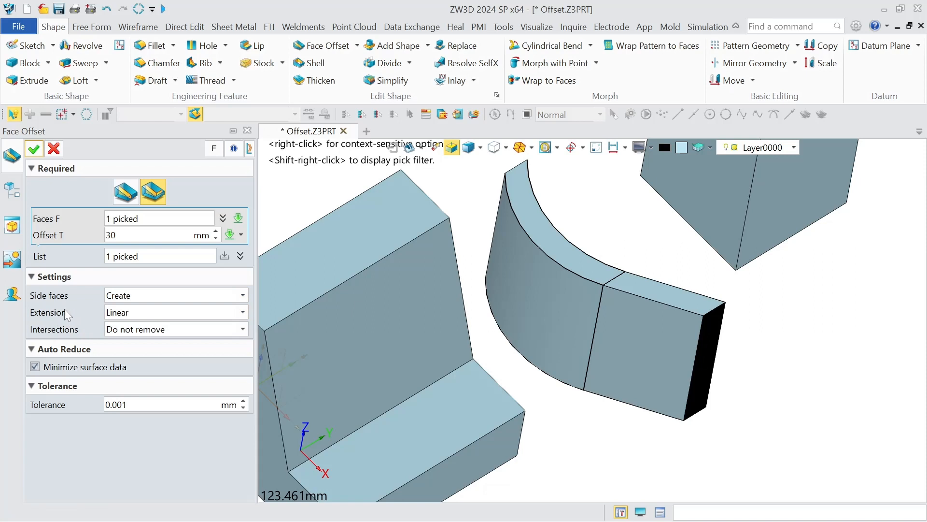
{"action": "middle_click_drag", "start_coordinate": [607, 416], "coordinate": [614, 353]}
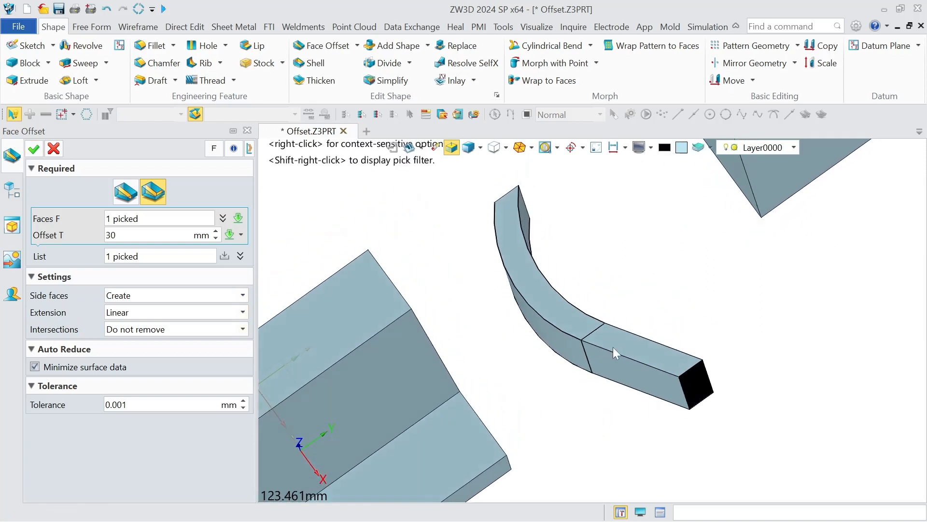
{"action": "middle_click_drag", "start_coordinate": [607, 259], "coordinate": [566, 312]}
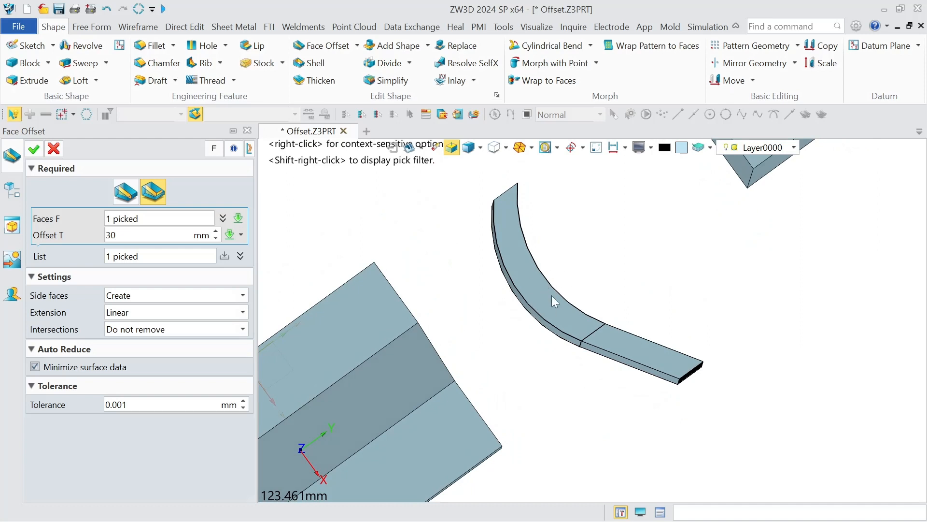
Set the curved plate's end-face offset to 50 mm with Linear extension
{"action": "left_click", "coordinate": [216, 311]}
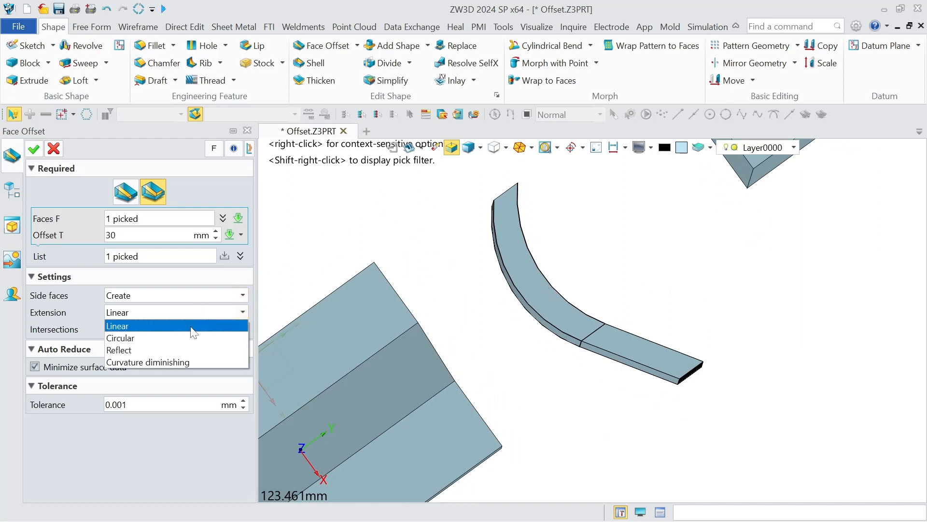
{"action": "left_click", "coordinate": [193, 332]}
{"action": "left_click", "coordinate": [216, 231]}
{"action": "left_click", "coordinate": [216, 231]}
{"action": "left_click", "coordinate": [216, 231]}
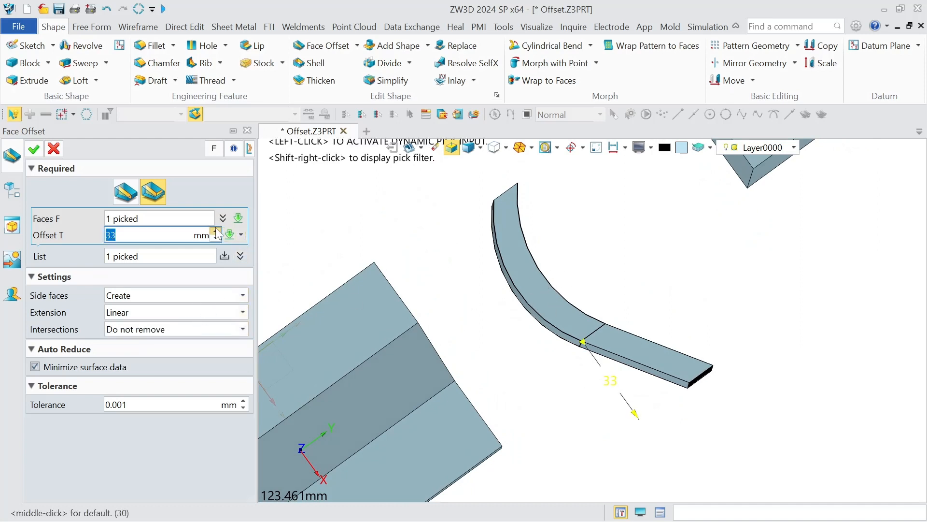
{"action": "left_click", "coordinate": [216, 231]}
{"action": "left_click", "coordinate": [216, 231]}
{"action": "left_click", "coordinate": [215, 231]}
{"action": "left_click", "coordinate": [215, 231]}
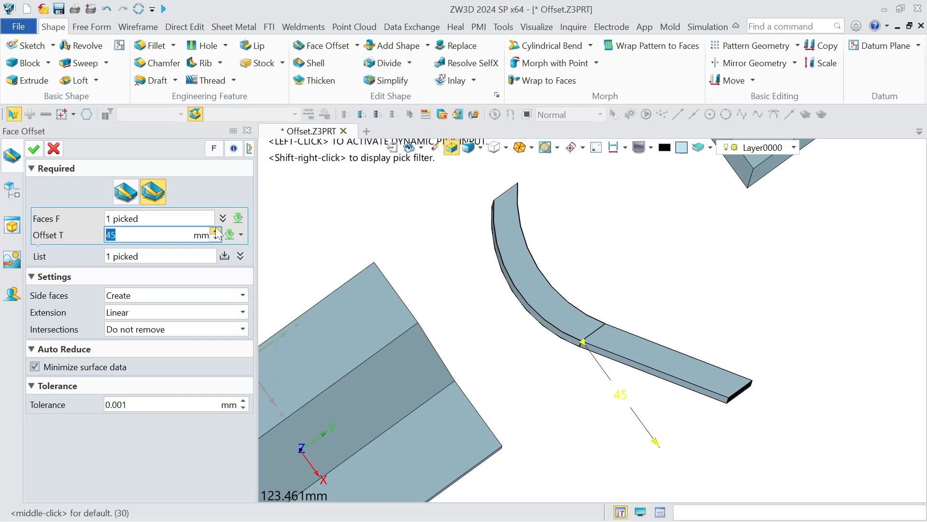
{"action": "left_click", "coordinate": [215, 231]}
{"action": "left_click", "coordinate": [216, 230]}
{"action": "left_click", "coordinate": [216, 230]}
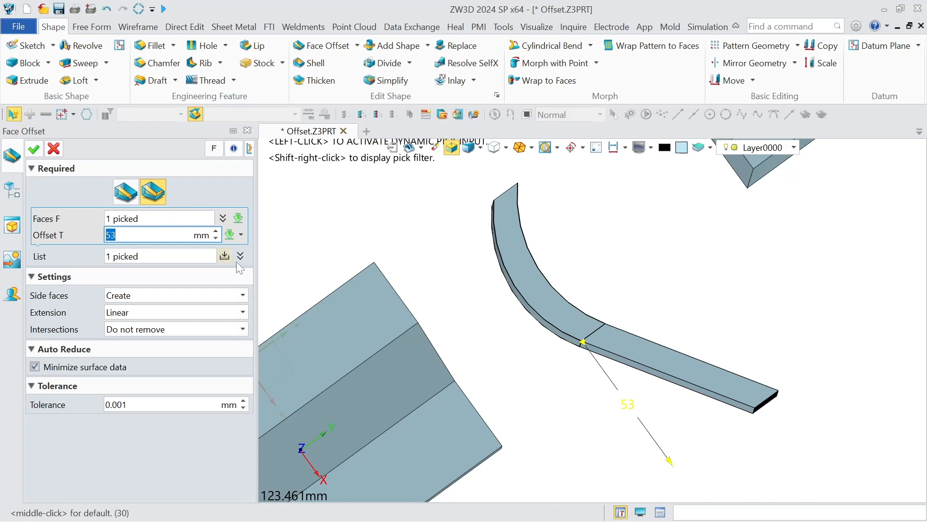
{"action": "left_click", "coordinate": [216, 238]}
{"action": "left_click", "coordinate": [216, 238]}
{"action": "left_click", "coordinate": [216, 239]}
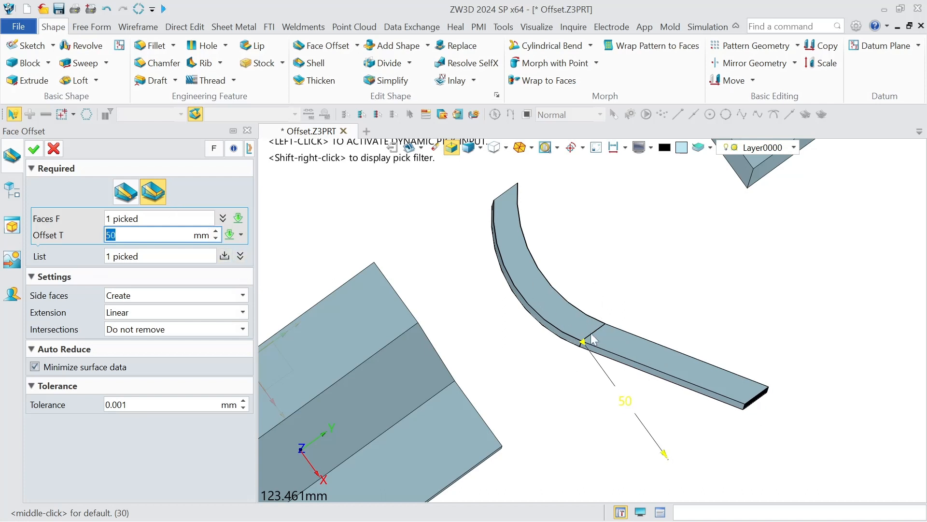
Change the end-face offset's extension to Circular and set its offset distance to 20 mm
{"action": "left_click", "coordinate": [157, 313]}
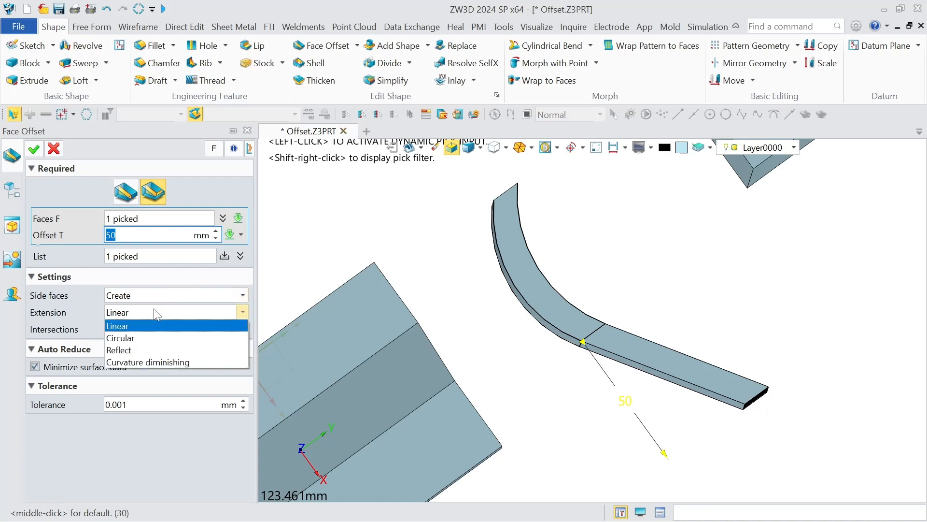
{"action": "left_click", "coordinate": [149, 338]}
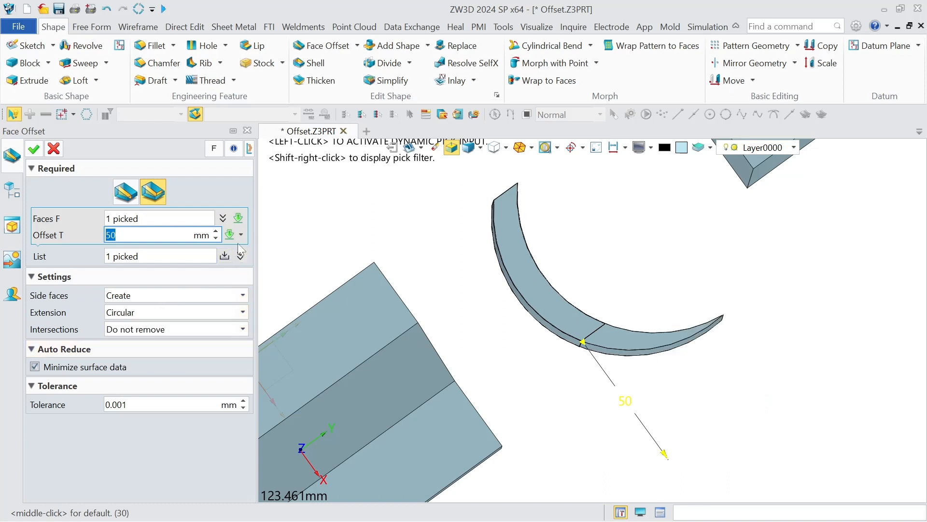
{"action": "type", "text": "30"}
{"action": "key", "text": "Return"}
{"action": "type", "text": "20"}
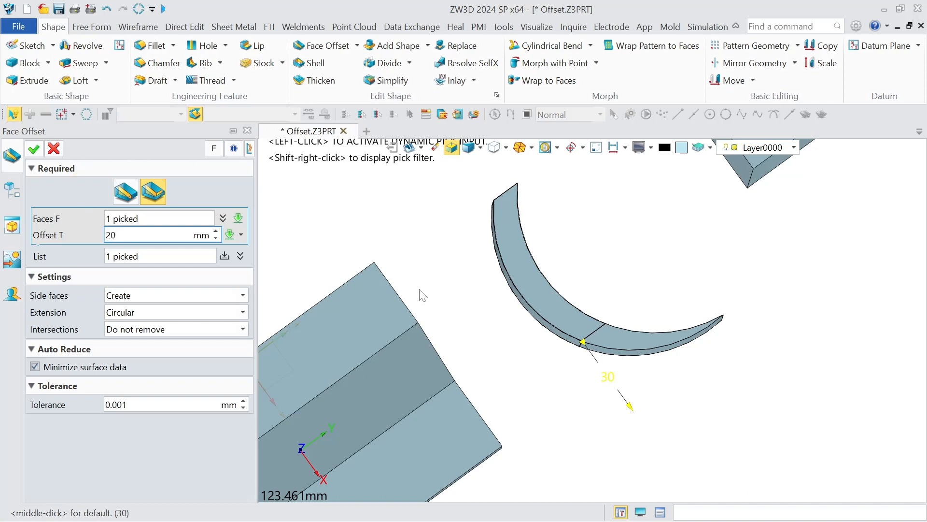
{"action": "key", "text": "Return"}
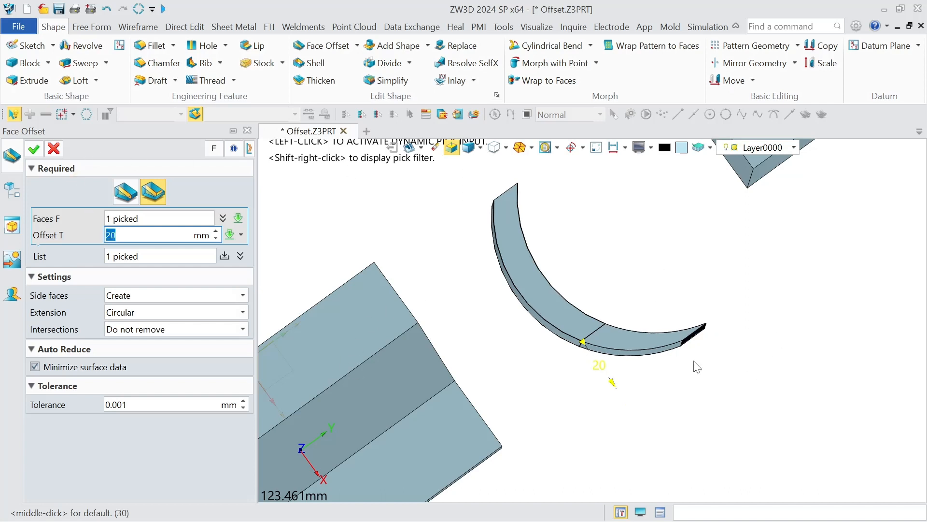
Try the Reflect extension and the Curvature diminishing extension on the curved plate's end-face offset
{"action": "left_click", "coordinate": [175, 309]}
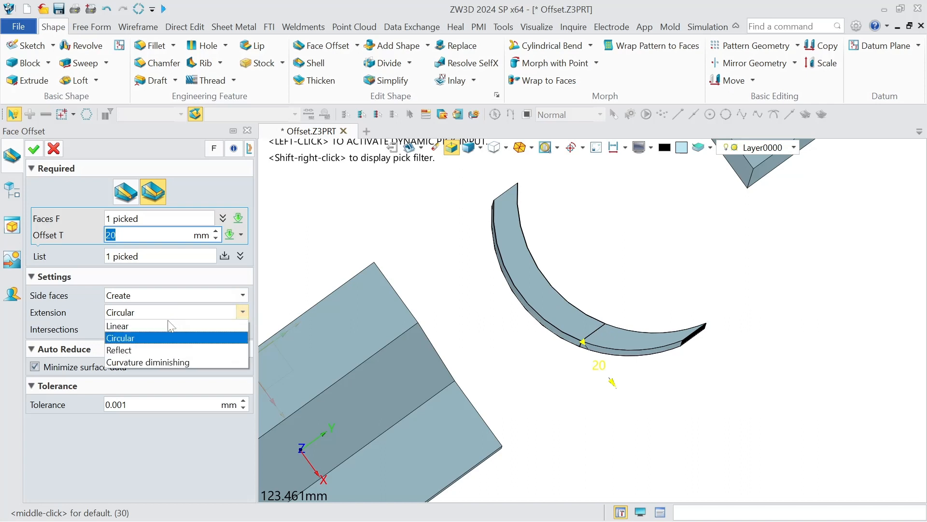
{"action": "left_click", "coordinate": [159, 350]}
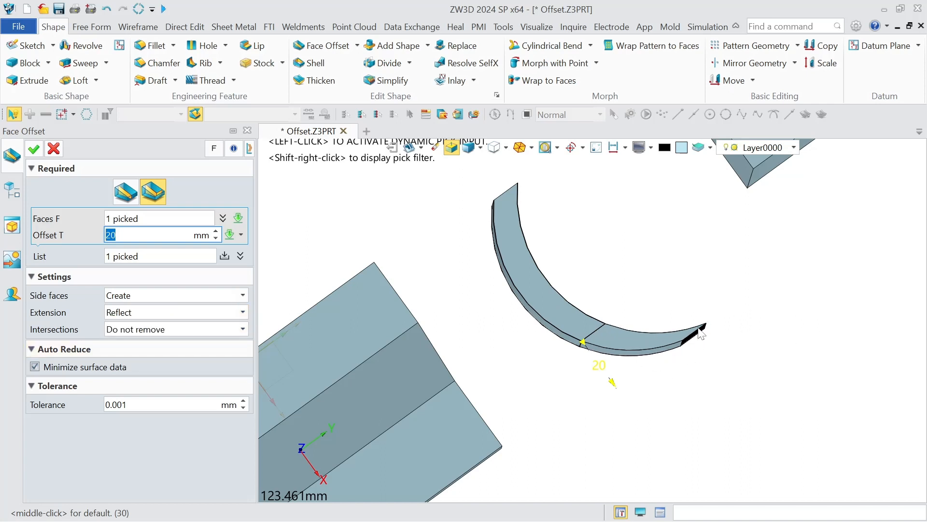
{"action": "left_click", "coordinate": [242, 312]}
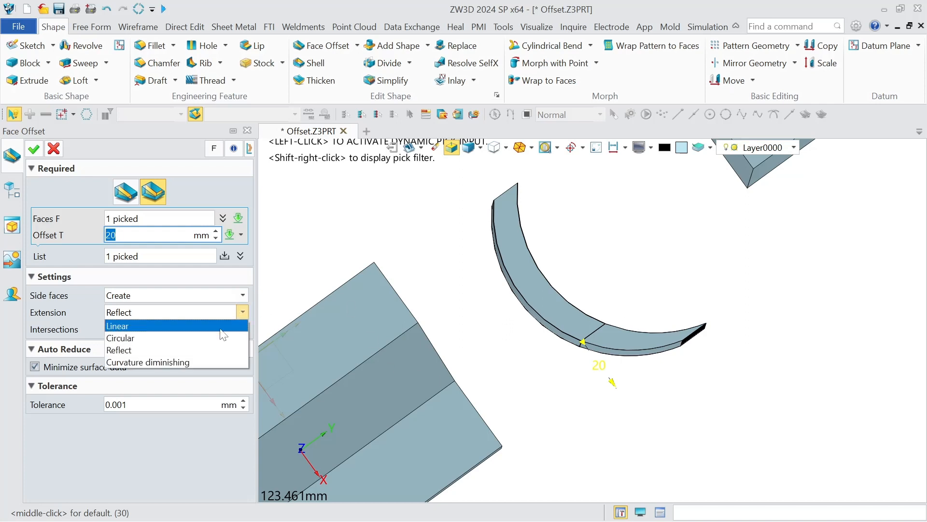
{"action": "left_click", "coordinate": [207, 360]}
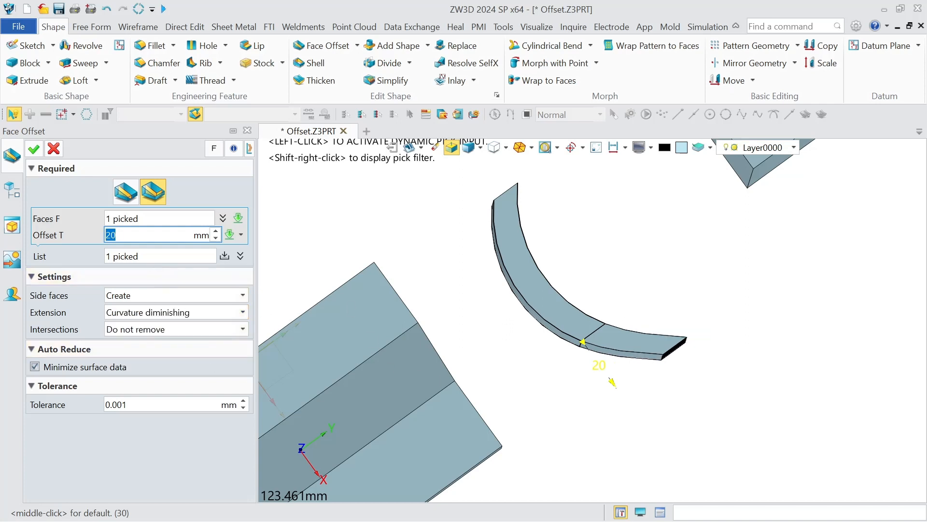
Set the curved plate's end-face offset distance to 70 mm and inspect the full extended shape
{"action": "type", "text": "70"}
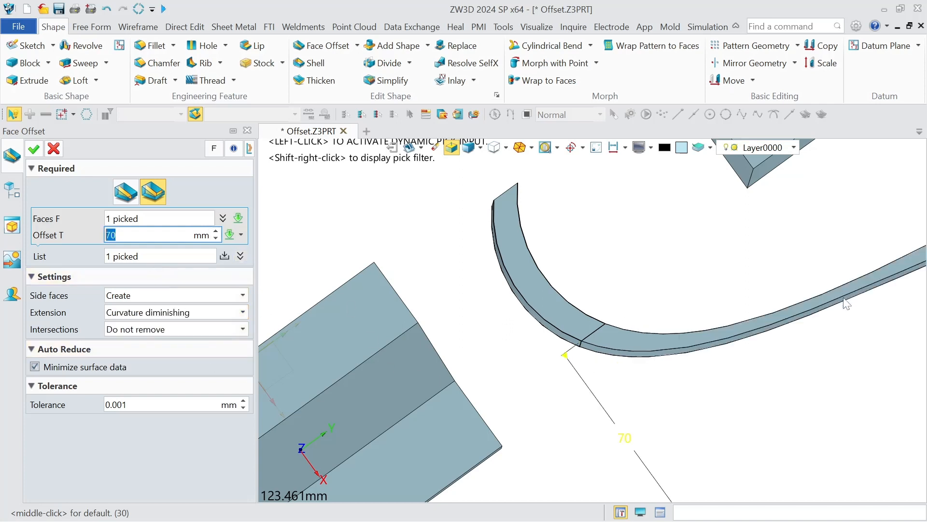
{"action": "scroll", "coordinate": [809, 320], "scroll_direction": "down", "scroll_amount": 4}
{"action": "middle_click_drag", "start_coordinate": [810, 320], "coordinate": [579, 405]}
{"action": "scroll", "coordinate": [820, 333], "scroll_direction": "down", "scroll_amount": 2}
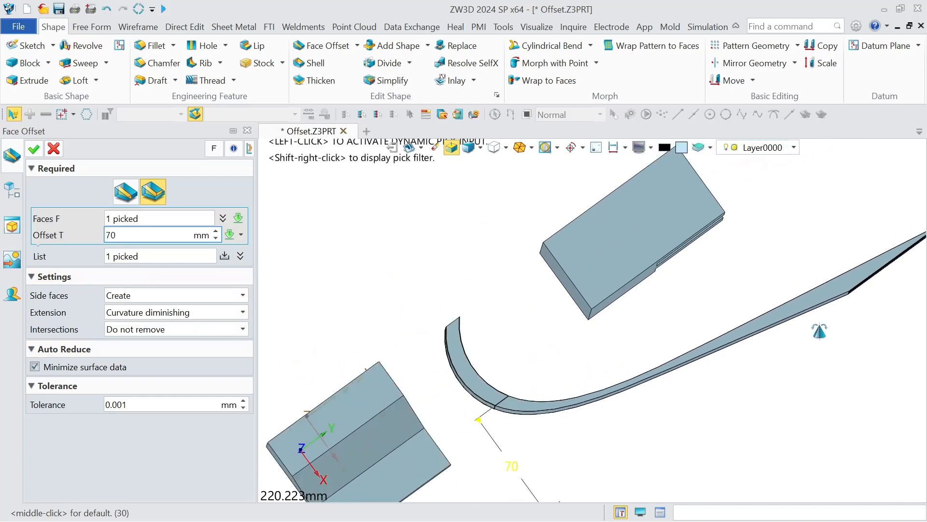
{"action": "middle_click_drag", "start_coordinate": [820, 332], "coordinate": [776, 338]}
Set the curved plate's end-face offset to 60 mm with Linear extension and apply the edit
{"action": "type", "text": "6"}
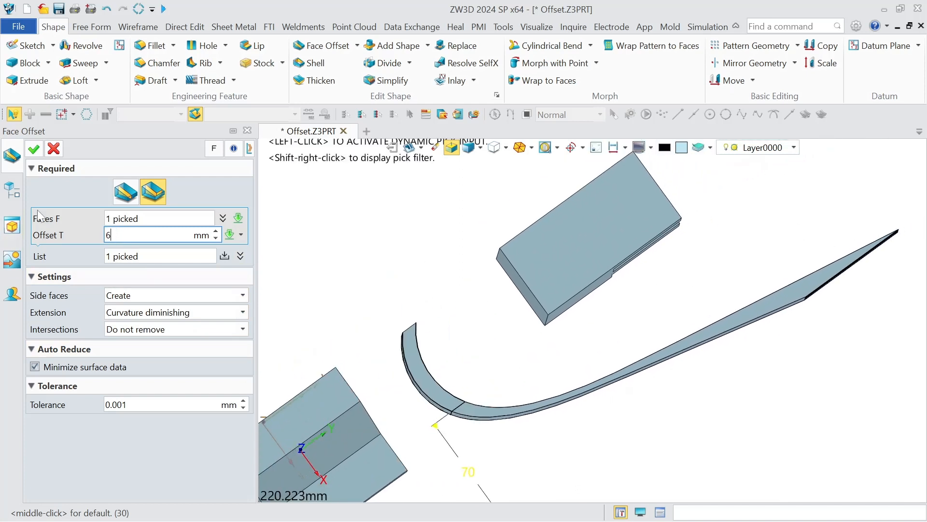
{"action": "type", "text": "0"}
{"action": "key", "text": "Return"}
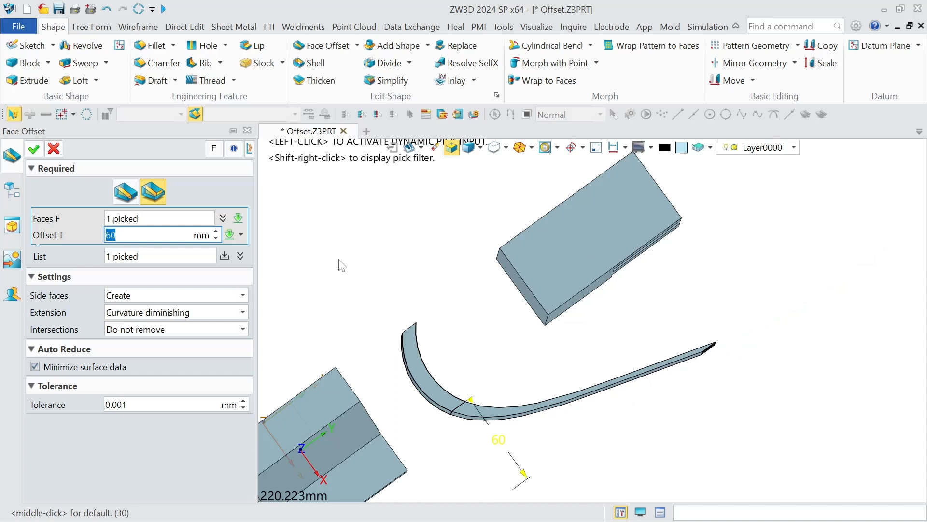
{"action": "left_click", "coordinate": [220, 322]}
{"action": "left_click", "coordinate": [213, 325]}
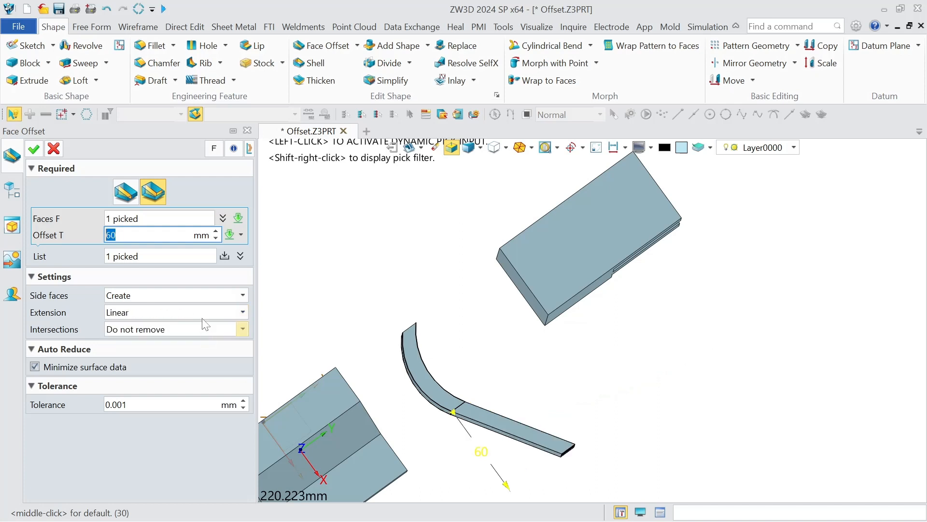
{"action": "scroll", "coordinate": [457, 403], "scroll_direction": "up", "scroll_amount": 2}
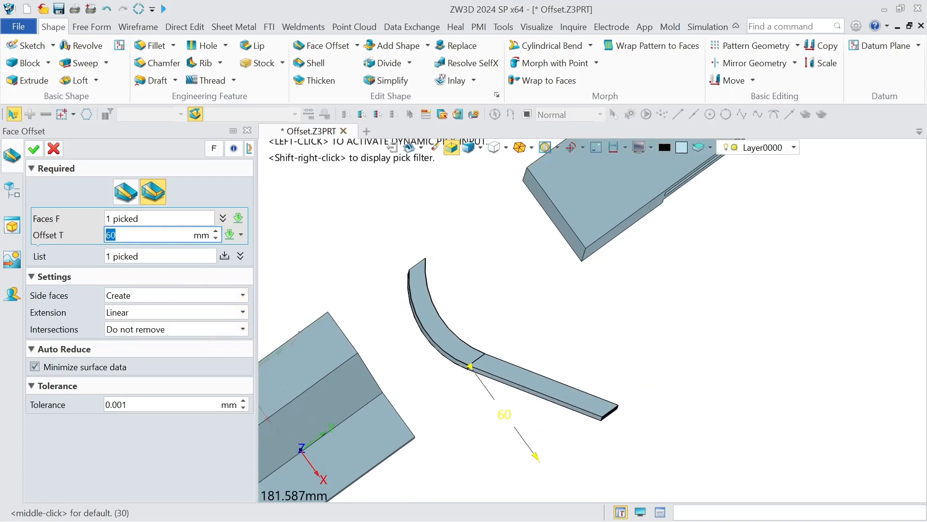
{"action": "left_click", "coordinate": [34, 149]}
Offset the inner wall of the slot in the large notched block by 60 mm with Intersections set to Do not remove
{"action": "middle_click_drag", "start_coordinate": [709, 364], "coordinate": [570, 460]}
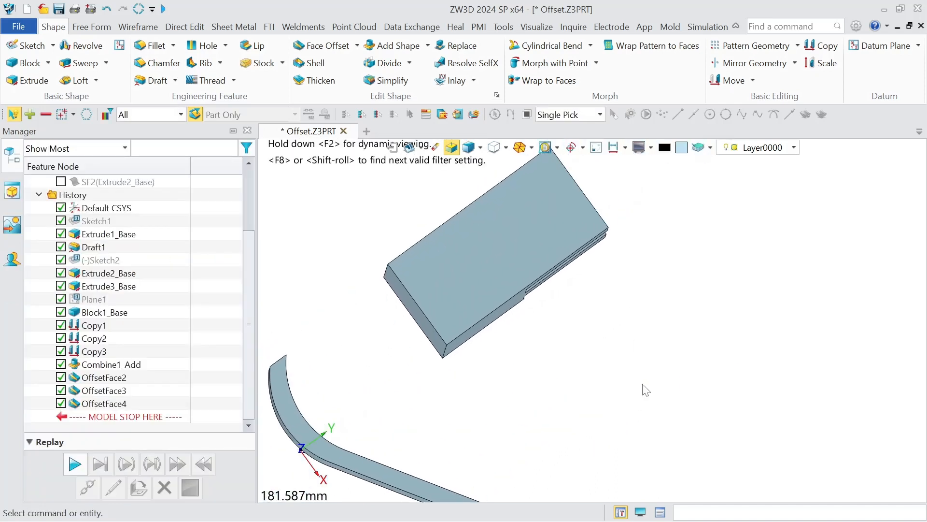
{"action": "middle_click", "coordinate": [643, 384]}
{"action": "right_click_drag", "start_coordinate": [642, 385], "coordinate": [584, 316]}
{"action": "left_click", "coordinate": [464, 261]}
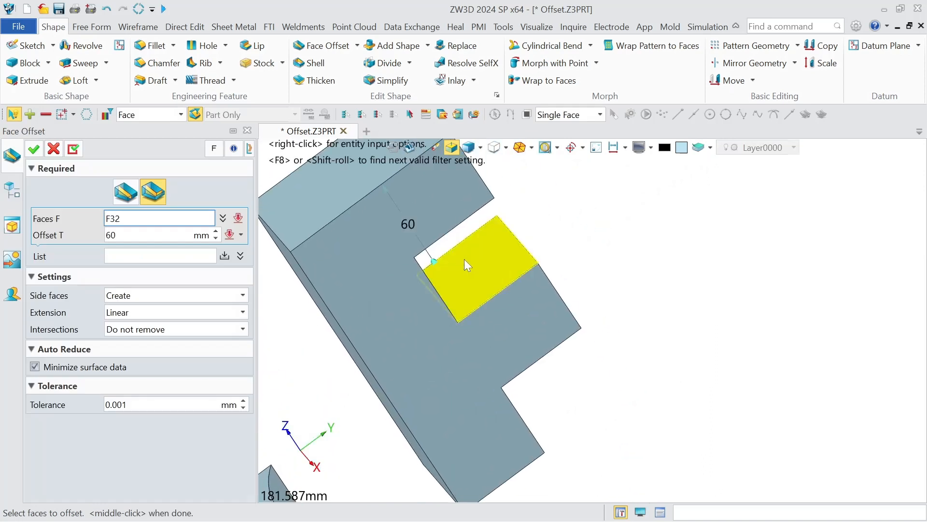
{"action": "left_click", "coordinate": [465, 259]}
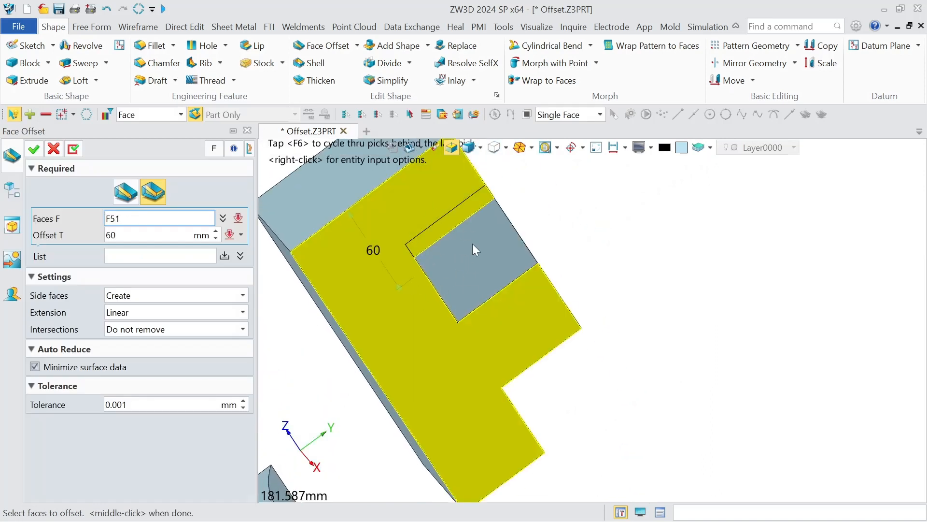
{"action": "middle_click", "coordinate": [450, 220]}
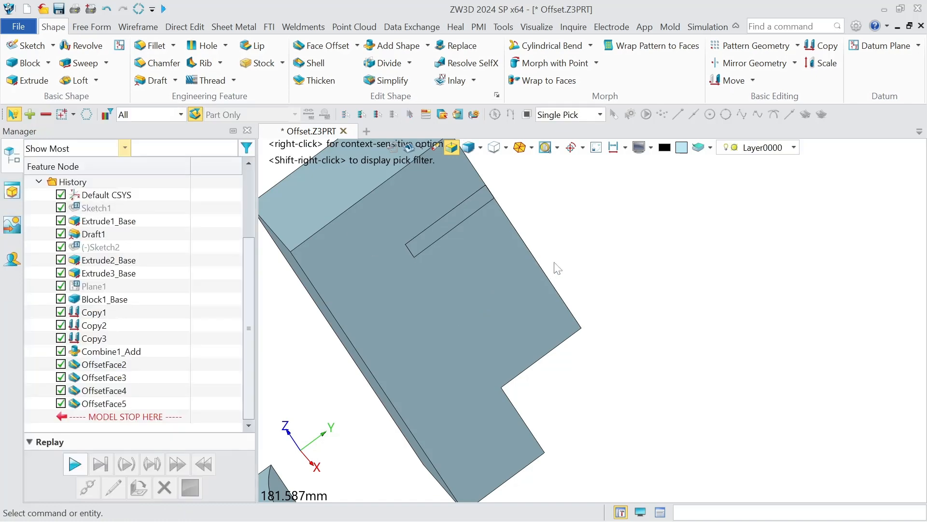
Reopen the notched block's slot-wall offset, set Intersections to Remove all and apply the edit
{"action": "middle_click_drag", "start_coordinate": [449, 235], "coordinate": [473, 238]}
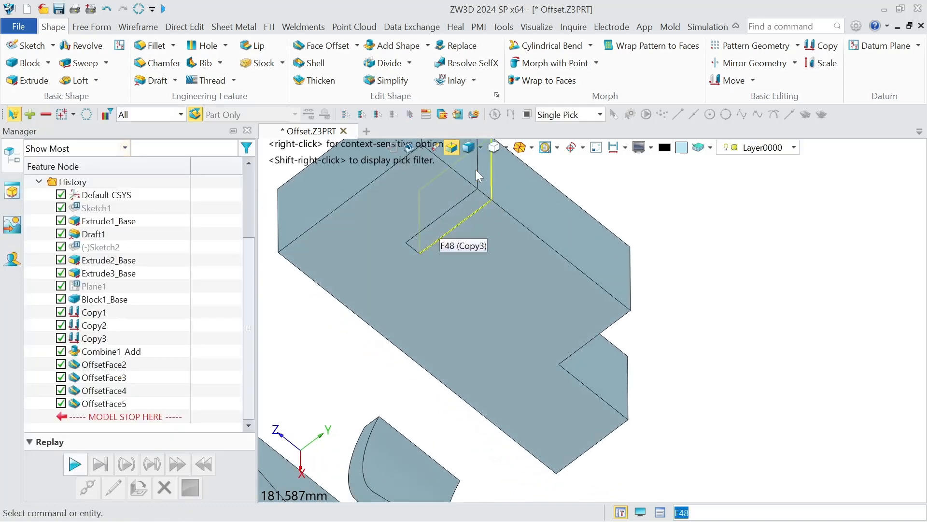
{"action": "middle_click_drag", "start_coordinate": [497, 175], "coordinate": [499, 233]}
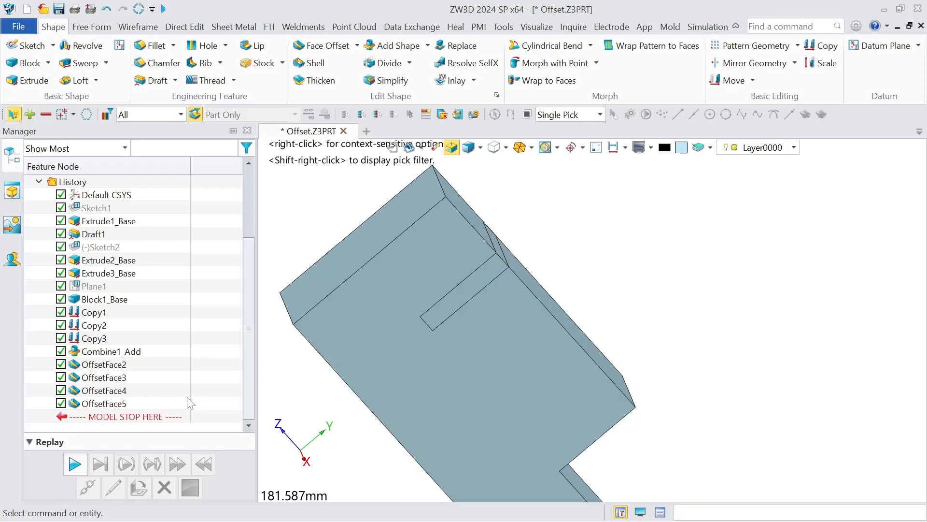
{"action": "double_click", "coordinate": [145, 403]}
{"action": "left_click", "coordinate": [174, 330]}
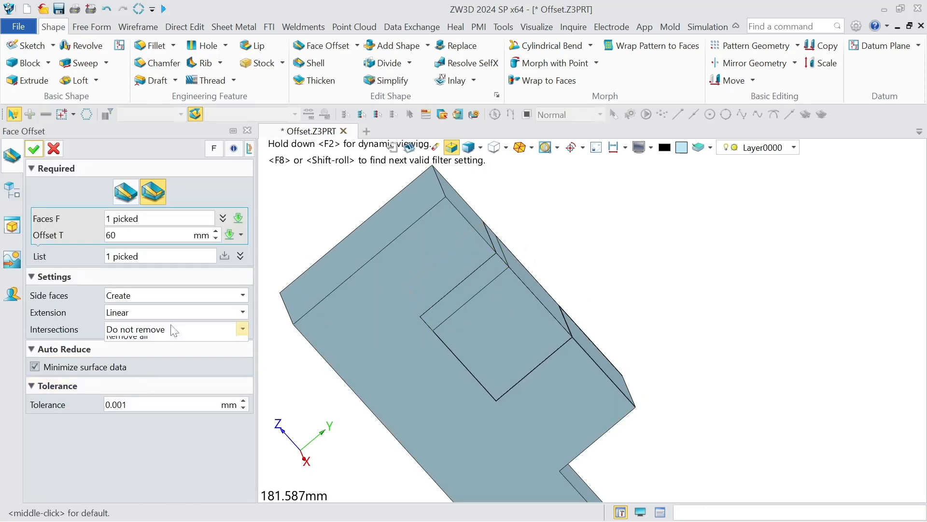
{"action": "left_click", "coordinate": [155, 359]}
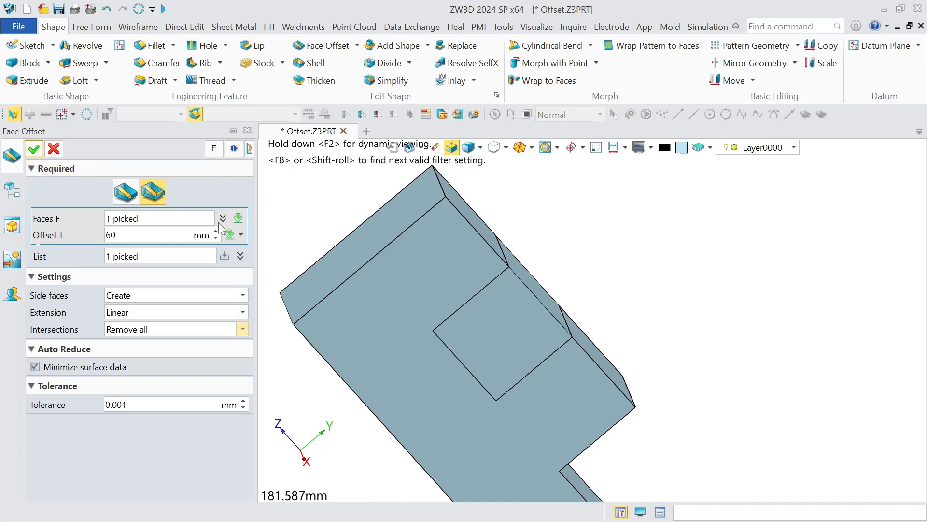
{"action": "left_click", "coordinate": [34, 149]}
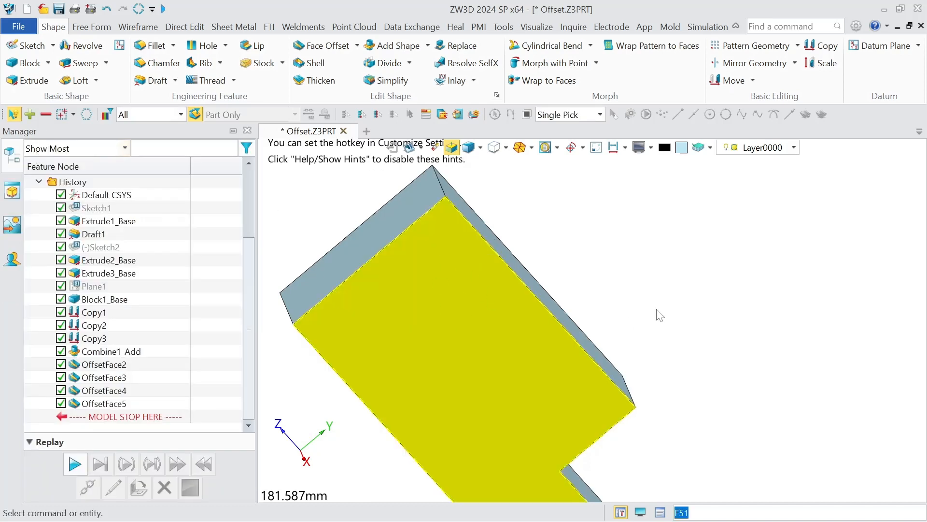
Start a Vol Offset of 10 mm on the stepped block, keeping the original shape
{"action": "scroll", "coordinate": [659, 314], "scroll_direction": "down", "scroll_amount": 2}
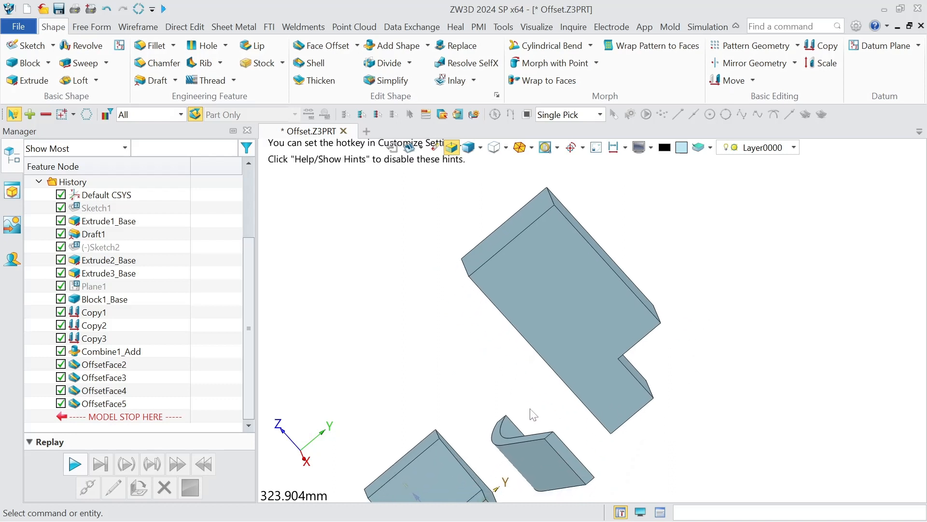
{"action": "middle_click_drag", "start_coordinate": [534, 414], "coordinate": [538, 434]}
{"action": "scroll", "coordinate": [573, 362], "scroll_direction": "up", "scroll_amount": 2}
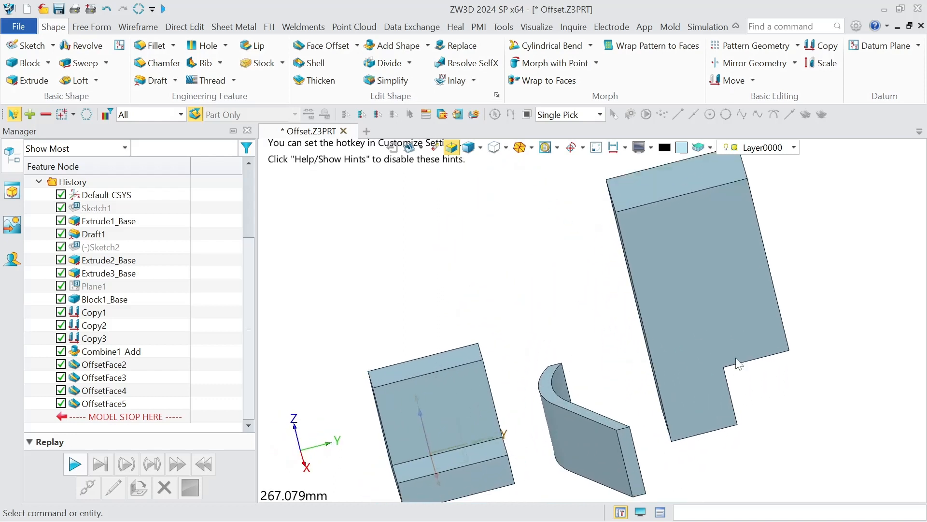
{"action": "middle_click_drag", "start_coordinate": [585, 403], "coordinate": [555, 394]}
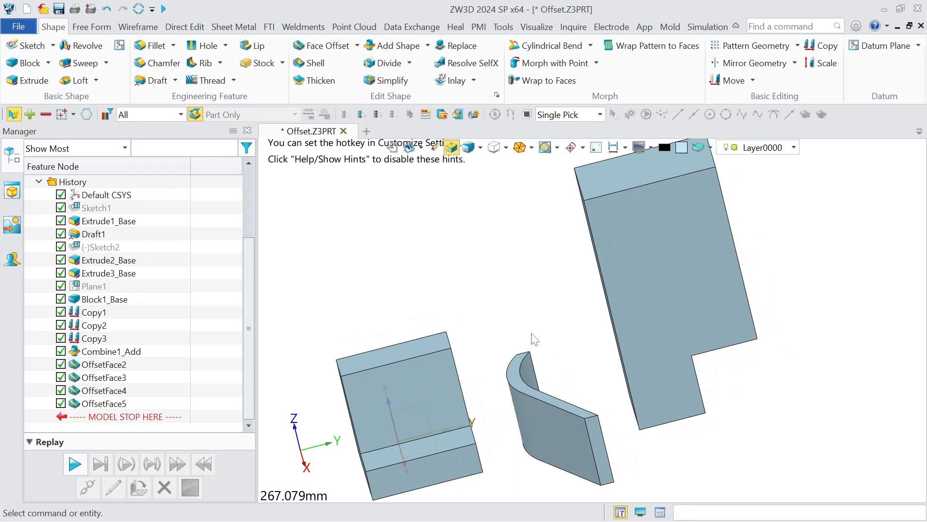
{"action": "middle_click_drag", "start_coordinate": [534, 340], "coordinate": [616, 363]}
{"action": "scroll", "coordinate": [599, 357], "scroll_direction": "up", "scroll_amount": 4}
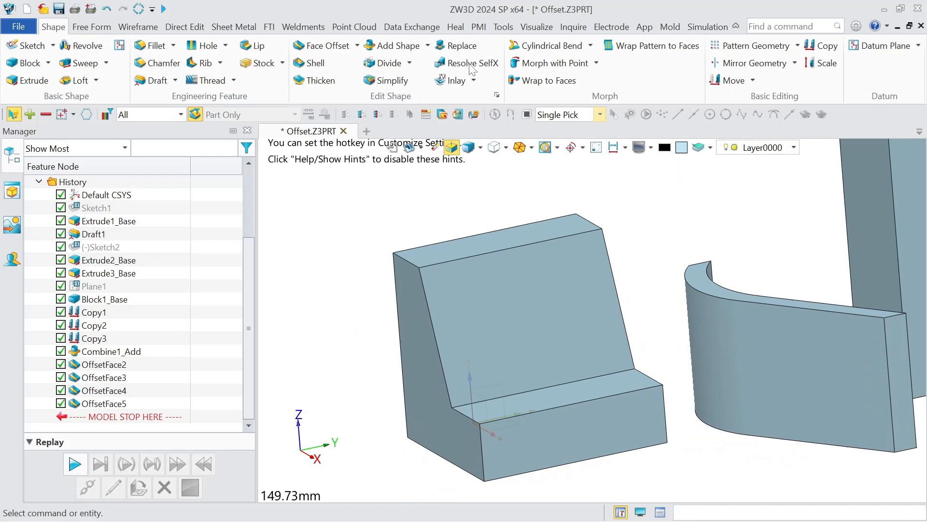
{"action": "left_click", "coordinate": [357, 46]}
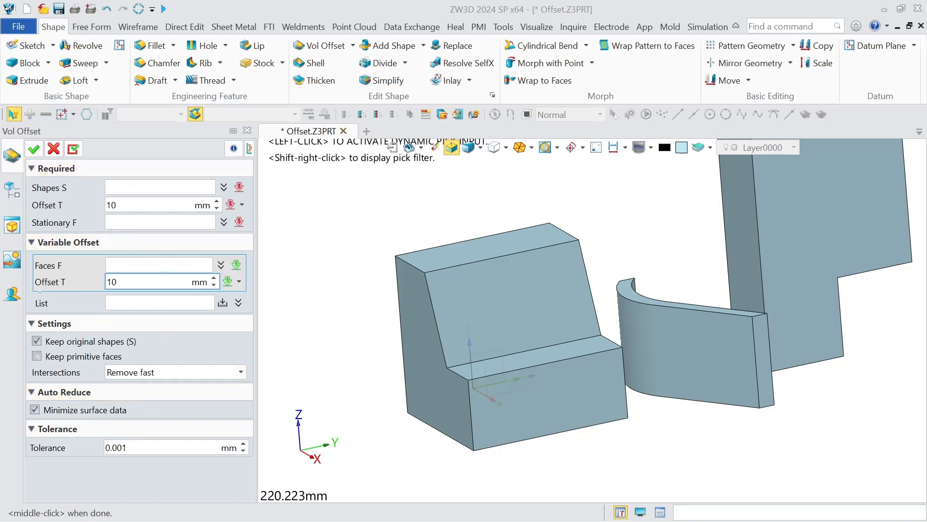
{"action": "left_click", "coordinate": [140, 187]}
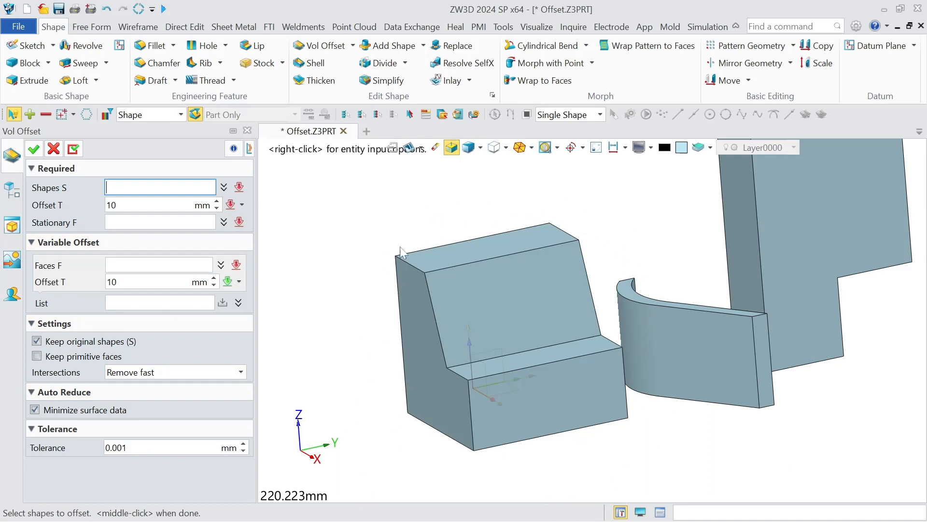
{"action": "left_click", "coordinate": [506, 329]}
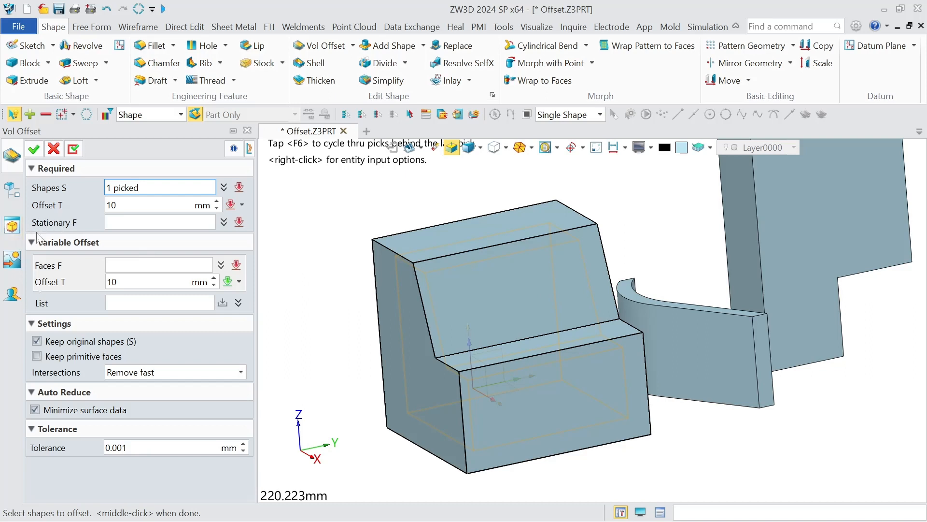
Keep the stepped block's lower front, top and side faces stationary and apply the volume offset
{"action": "left_click", "coordinate": [108, 222]}
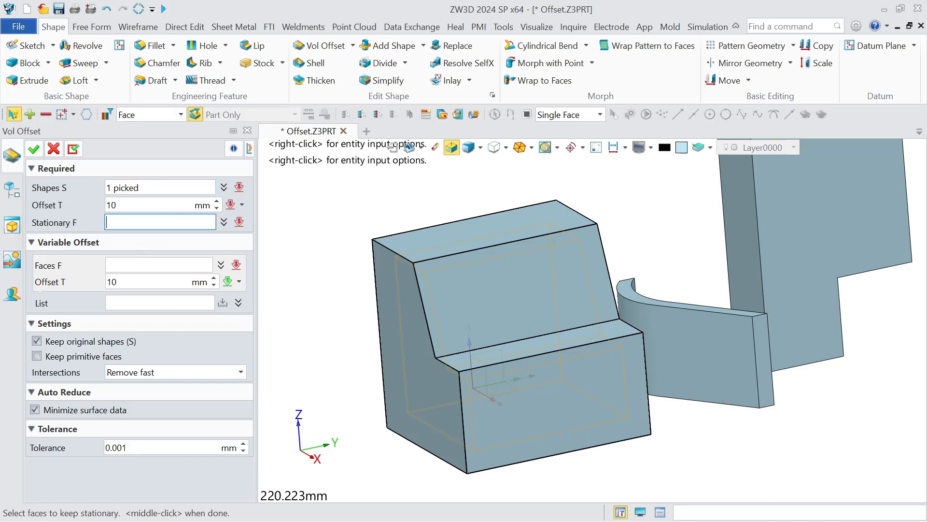
{"action": "left_click", "coordinate": [486, 396]}
{"action": "left_click", "coordinate": [476, 254]}
{"action": "left_click", "coordinate": [419, 320]}
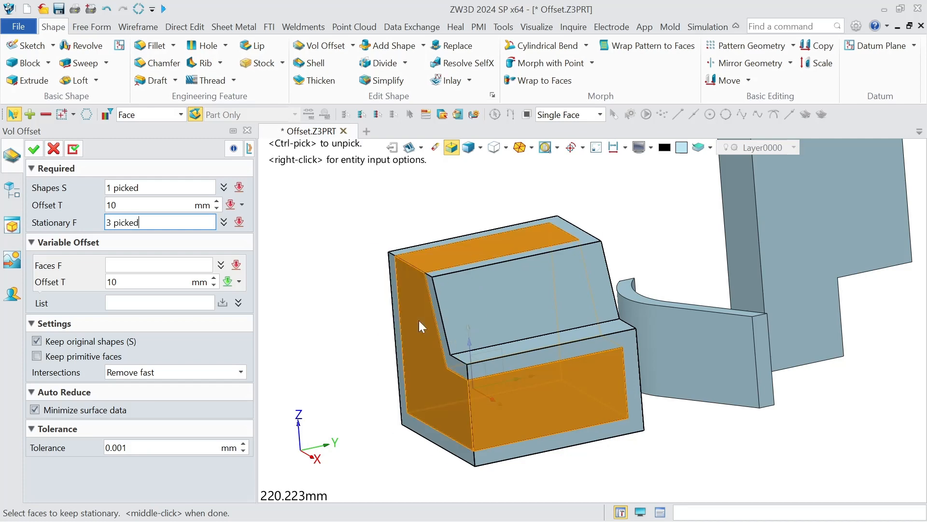
{"action": "left_click", "coordinate": [34, 149]}
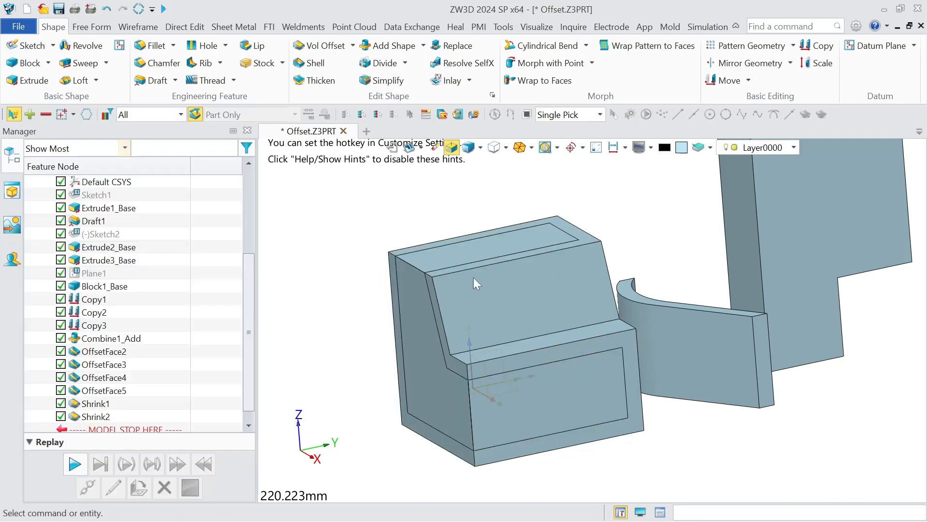
Undo the last volume offset and start a new one with the variable offset distance set to 20 mm
{"action": "left_click", "coordinate": [106, 9]}
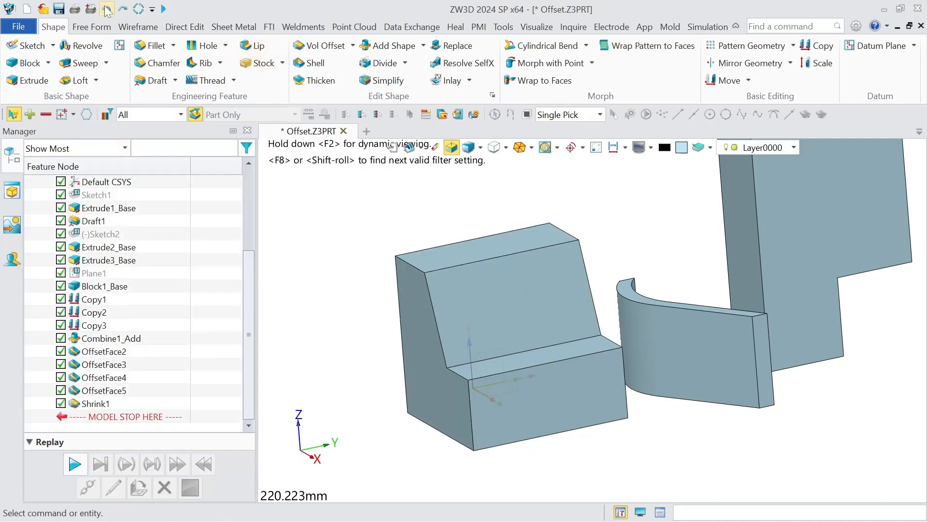
{"action": "middle_click", "coordinate": [363, 245]}
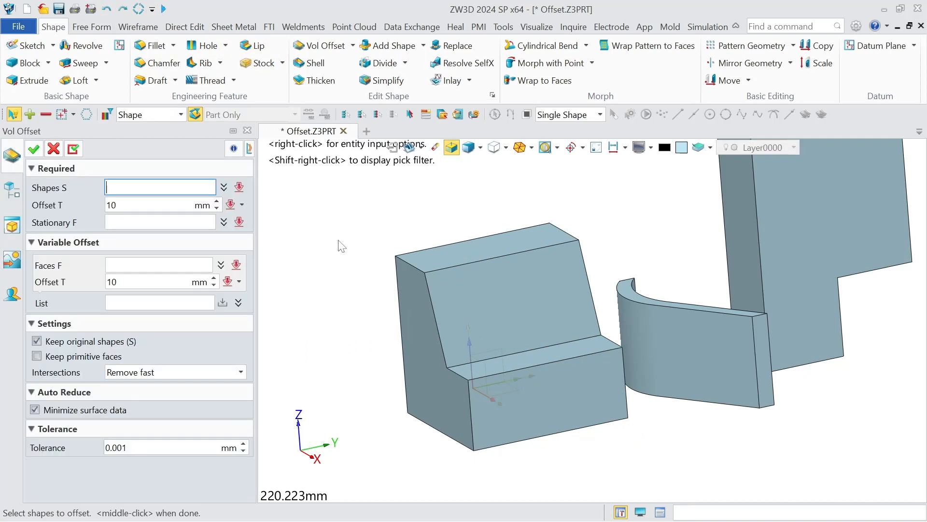
{"action": "left_click", "coordinate": [160, 282]}
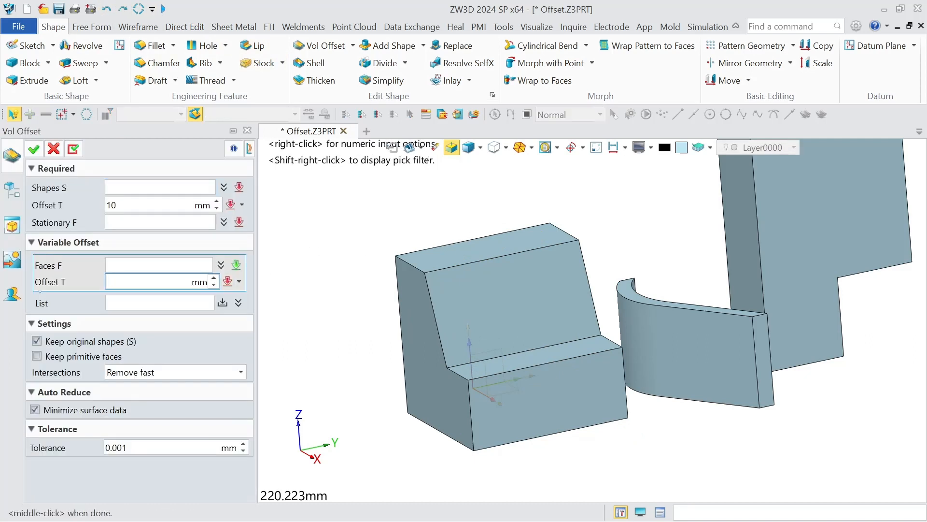
{"action": "type", "text": "20"}
{"action": "key", "text": "Return"}
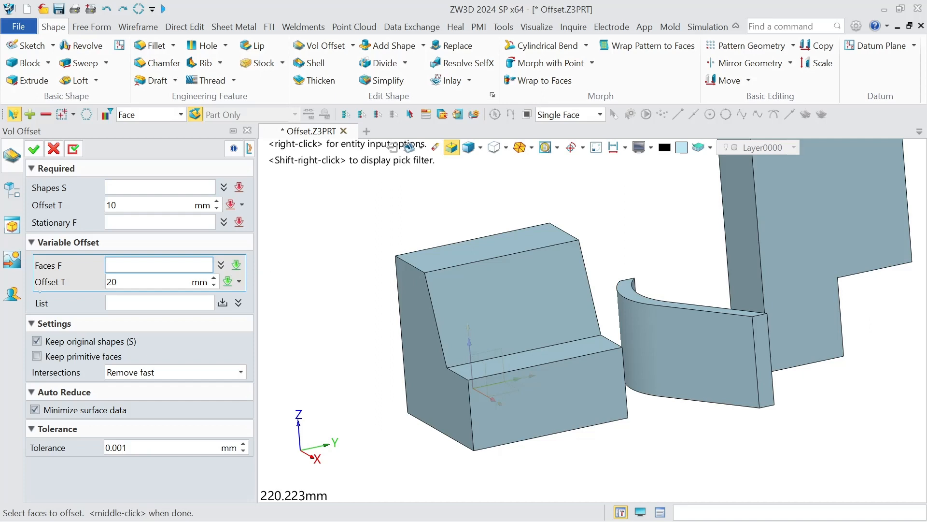
Select the stepped block as the shape to offset and its lower front, side and top faces for the variable offset
{"action": "left_click", "coordinate": [203, 188]}
{"action": "left_click", "coordinate": [518, 315]}
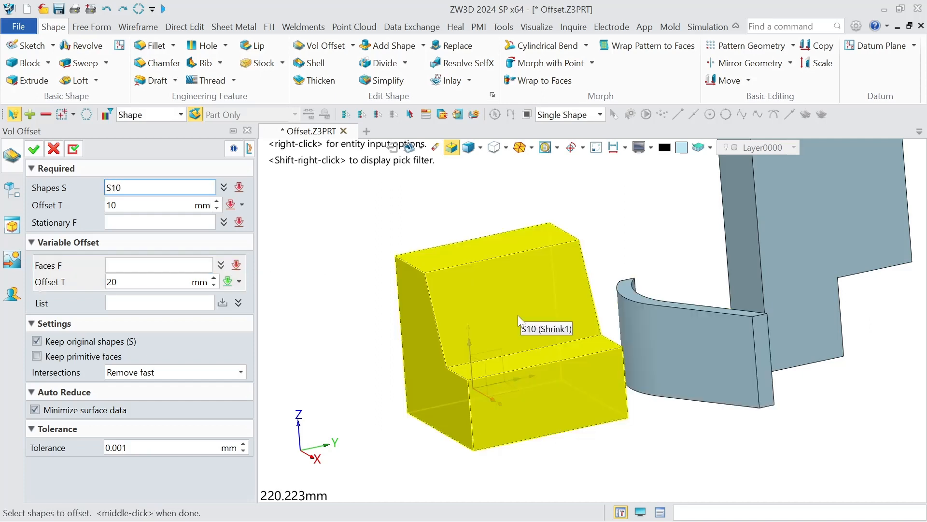
{"action": "left_click", "coordinate": [518, 315]}
{"action": "left_click", "coordinate": [203, 266]}
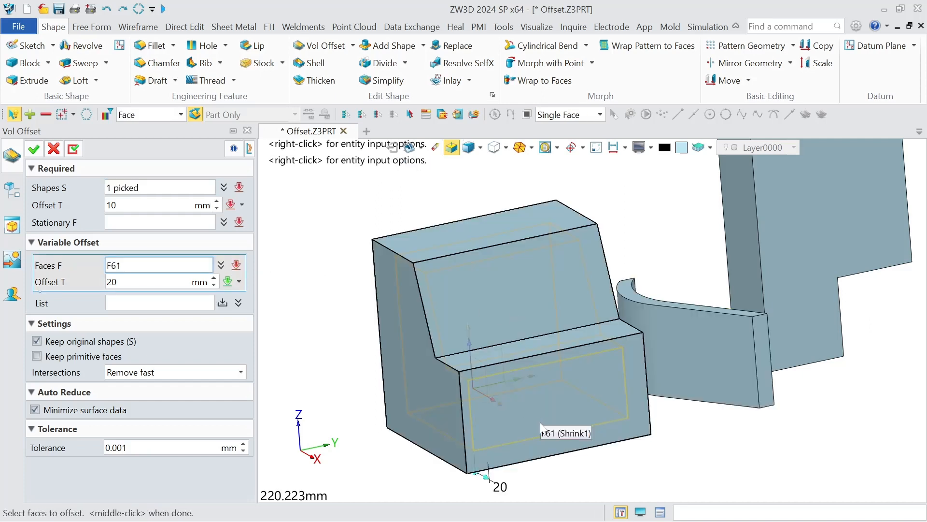
{"action": "left_click", "coordinate": [540, 422]}
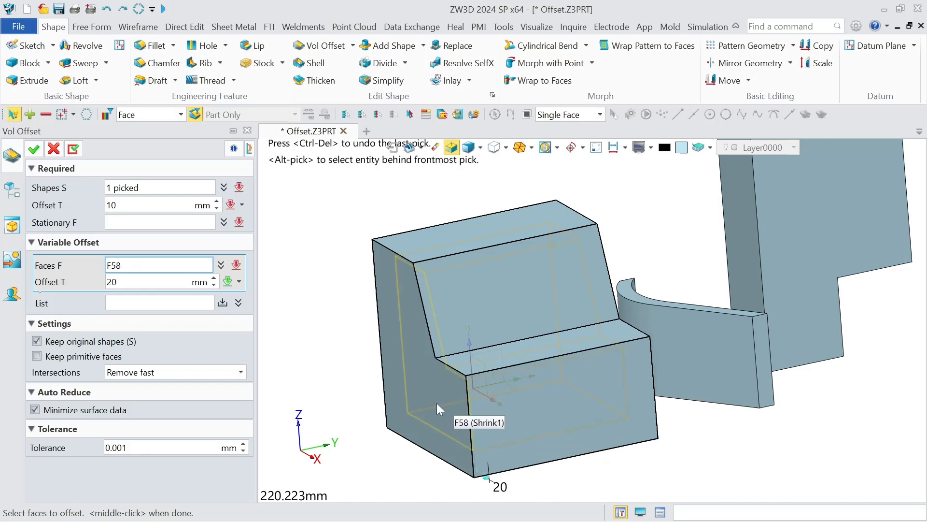
{"action": "left_click", "coordinate": [402, 325]}
{"action": "left_click", "coordinate": [450, 263]}
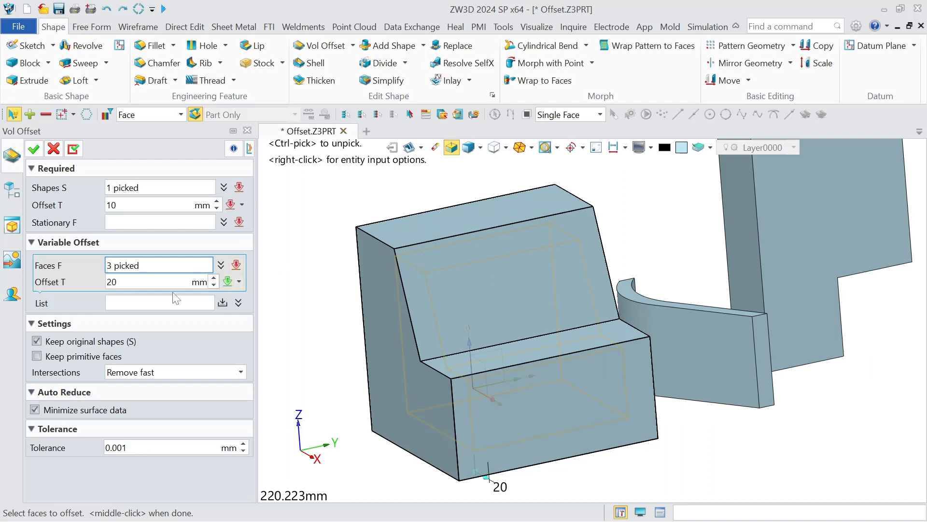
Set the variable offset of the picked faces to 10 mm, add the set to the list and apply the volume offset
{"action": "left_click", "coordinate": [213, 285]}
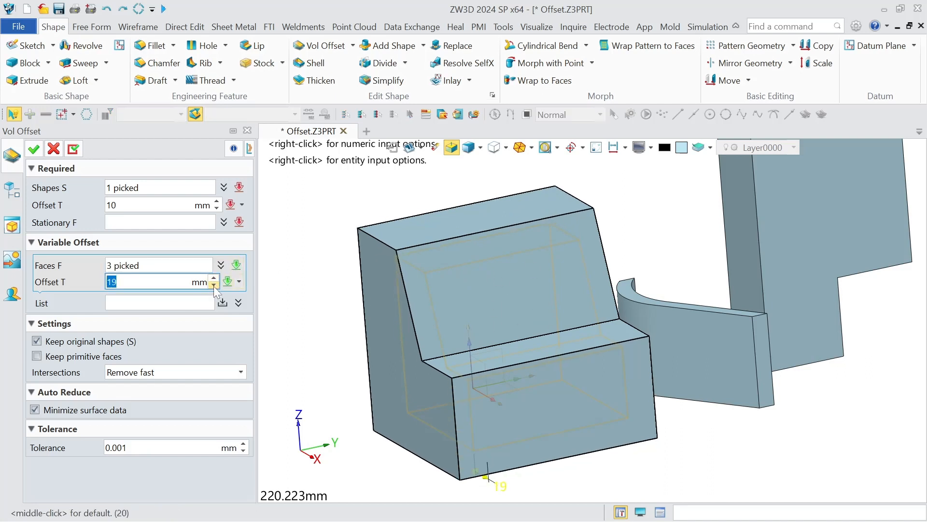
{"action": "left_click", "coordinate": [214, 285]}
{"action": "double_click", "coordinate": [214, 285]}
{"action": "left_click", "coordinate": [214, 286]}
{"action": "left_click", "coordinate": [214, 285]}
{"action": "left_click", "coordinate": [214, 286]}
{"action": "left_click", "coordinate": [214, 286]}
{"action": "left_click", "coordinate": [214, 285]}
{"action": "left_click", "coordinate": [214, 286]}
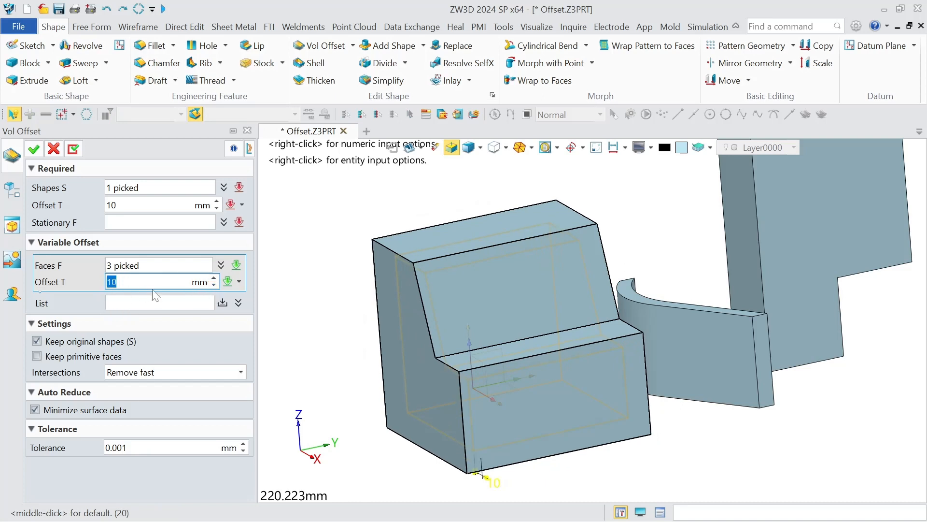
{"action": "left_click", "coordinate": [223, 302]}
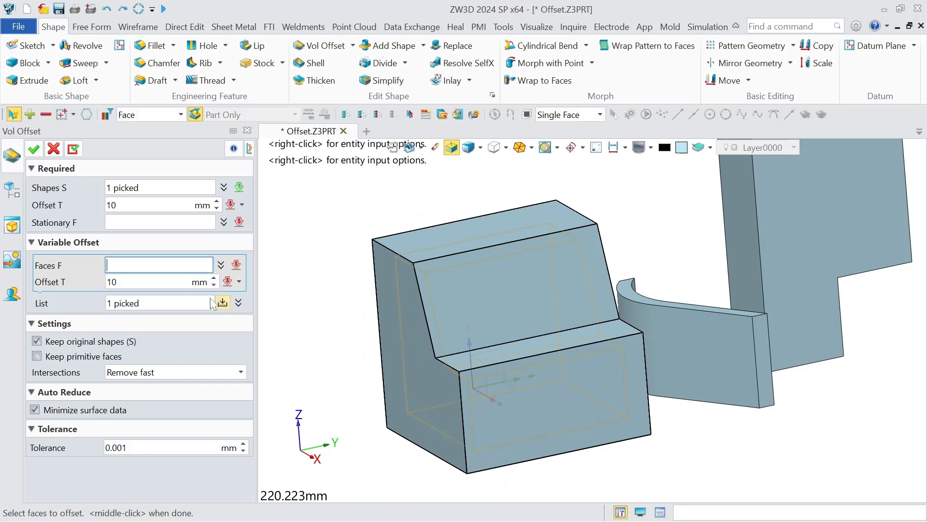
{"action": "left_click", "coordinate": [34, 149]}
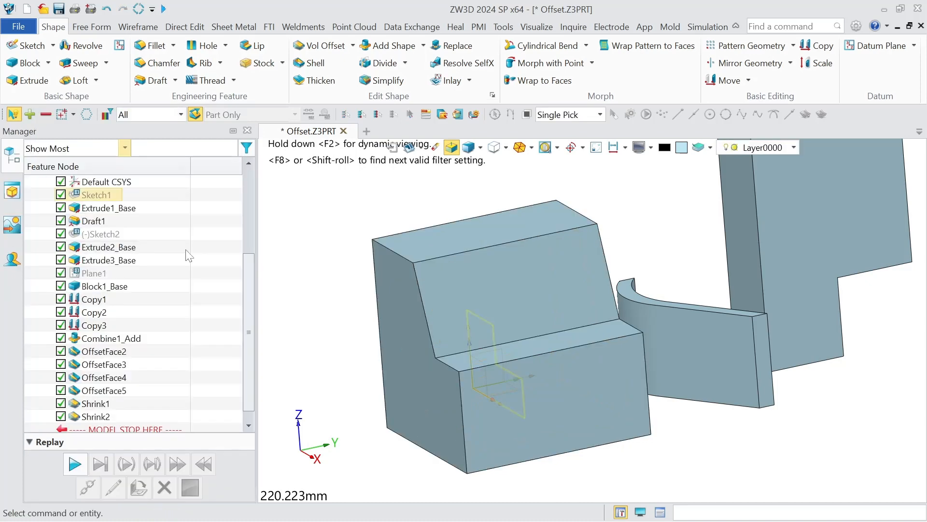
{"action": "left_click", "coordinate": [518, 323]}
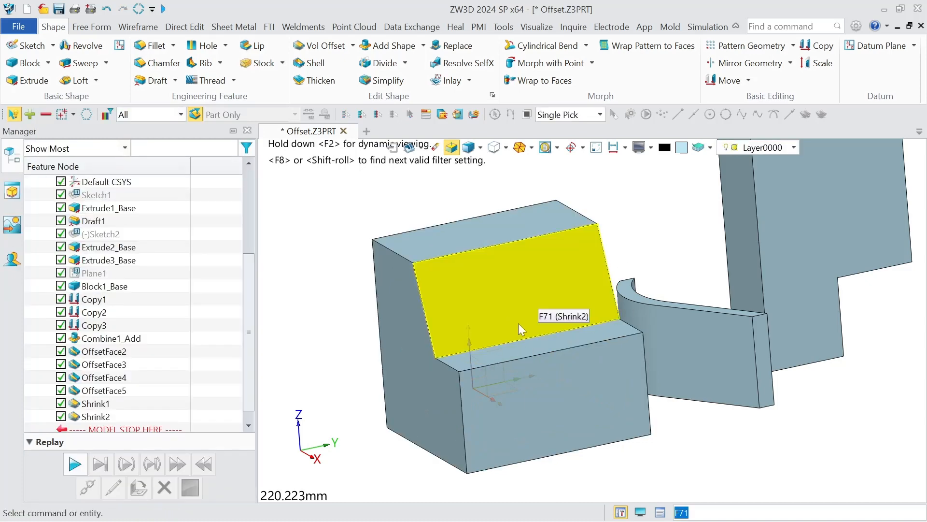
{"action": "left_click", "coordinate": [840, 481]}
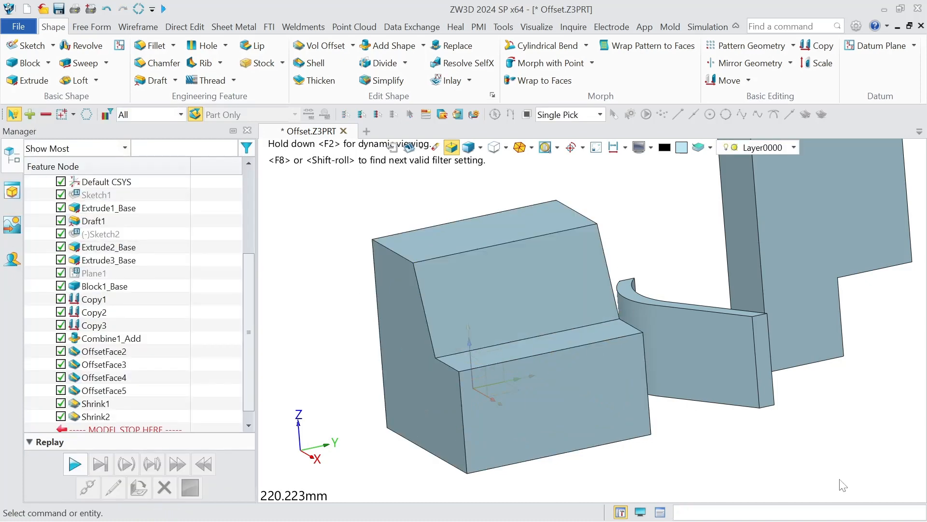